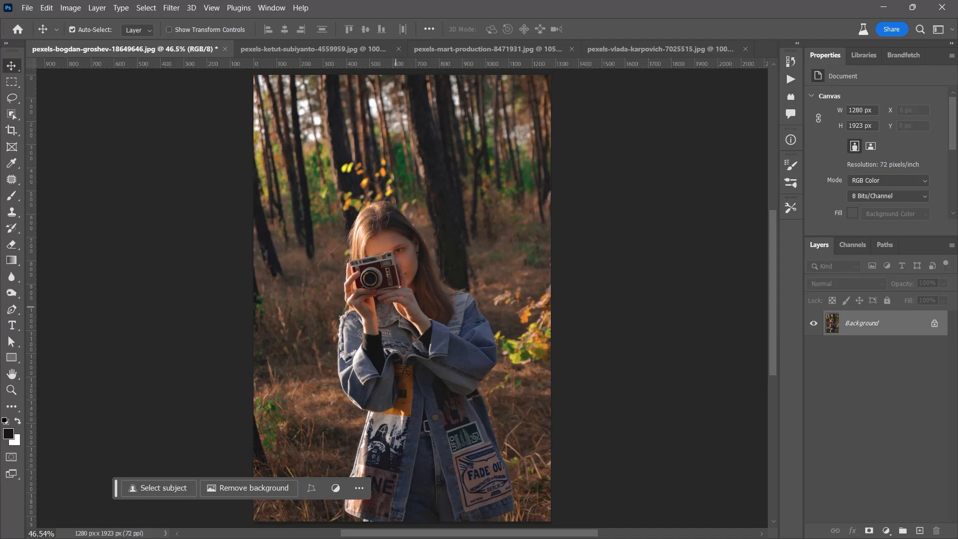
# - Extend the crop frame equally on both sides of the forest portrait, to about 3076 px wide
pyautogui.press('c')
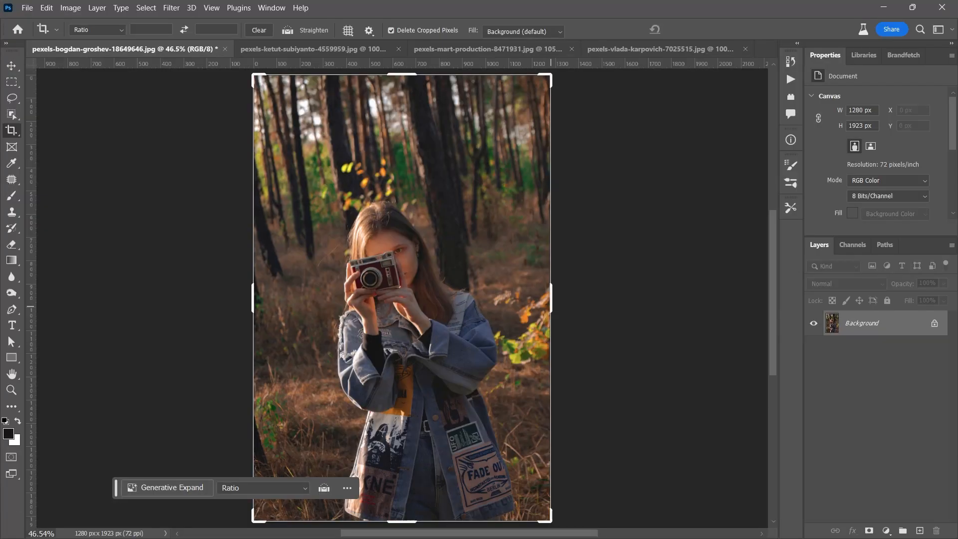
pyautogui.moveTo(549, 297); pyautogui.dragTo(575, 297)
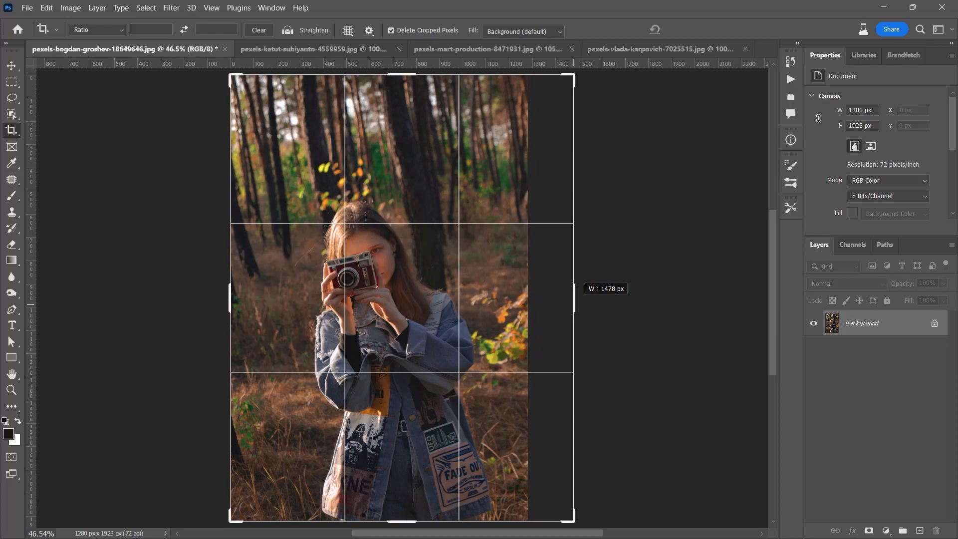
pyautogui.moveTo(574, 298); pyautogui.dragTo(625, 297)
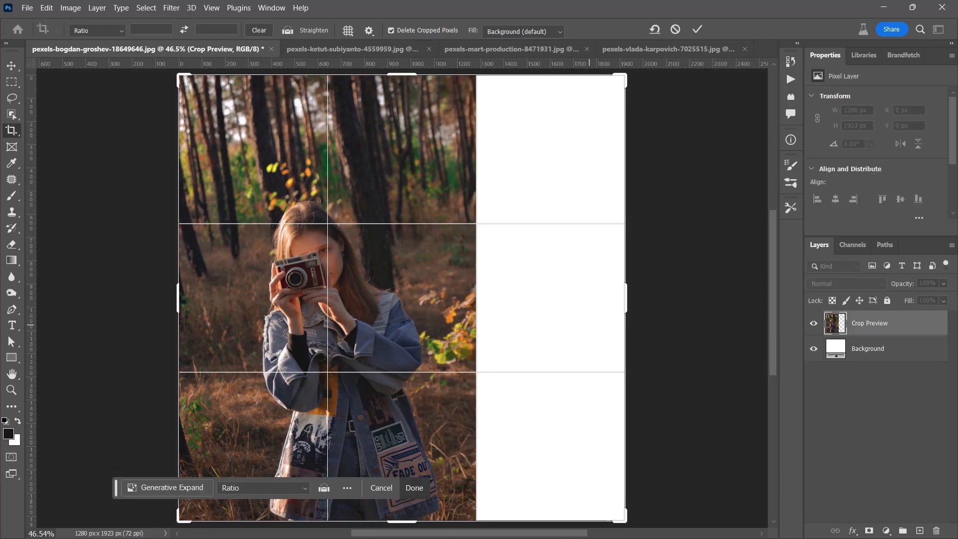
pyautogui.hotkey('ctrl', 'z')
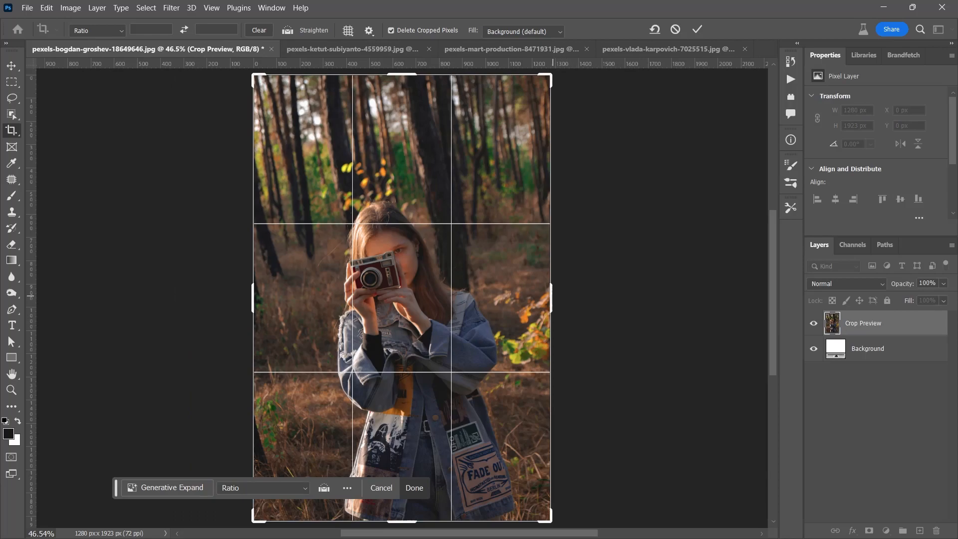
pyautogui.moveTo(551, 298); pyautogui.dragTo(759, 298)
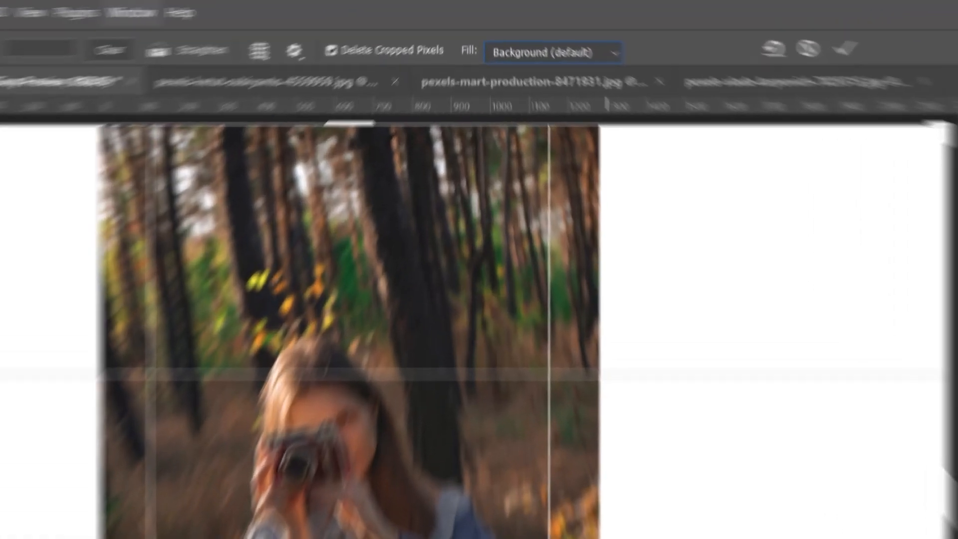
# - Check in the list of available panels whether the Contextual Task Bar is enabled
pyautogui.hotkey('alt', 'w')
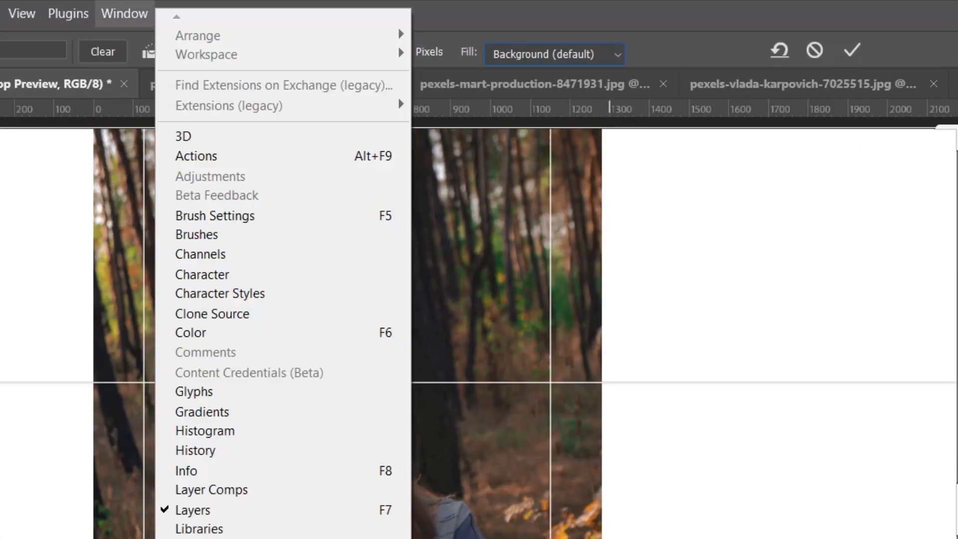
pyautogui.press('Up')
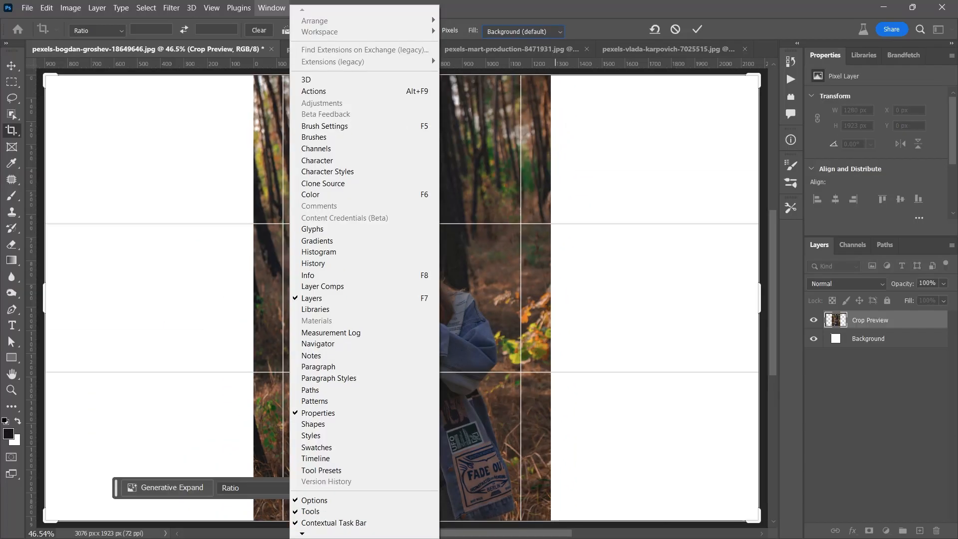
pyautogui.press('Escape')
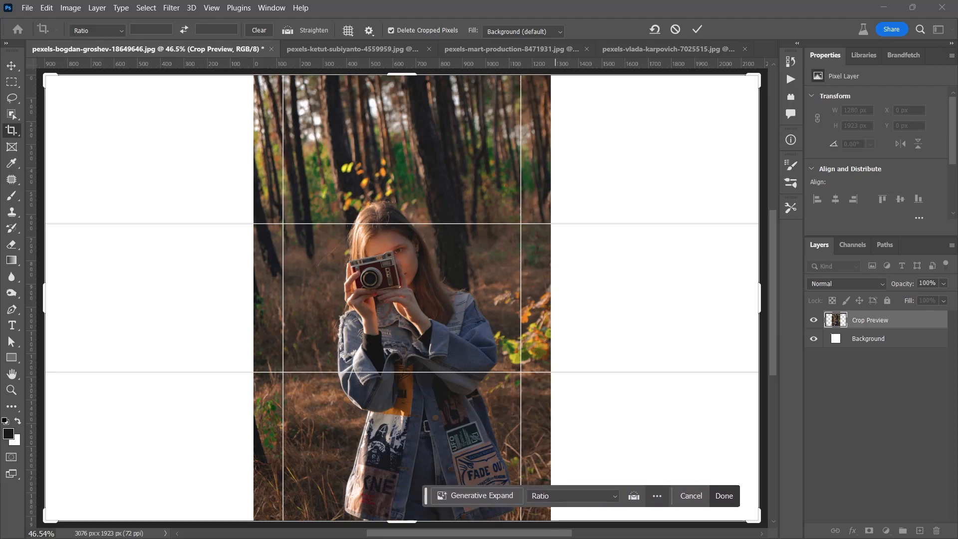
# - Set the crop frame's aspect ratio to 16 : 9
pyautogui.click(574, 495)
pyautogui.press('Down')
pyautogui.press('Down')
pyautogui.press('Up')
pyautogui.press('Up')
pyautogui.press('Up')
pyautogui.press('Up')
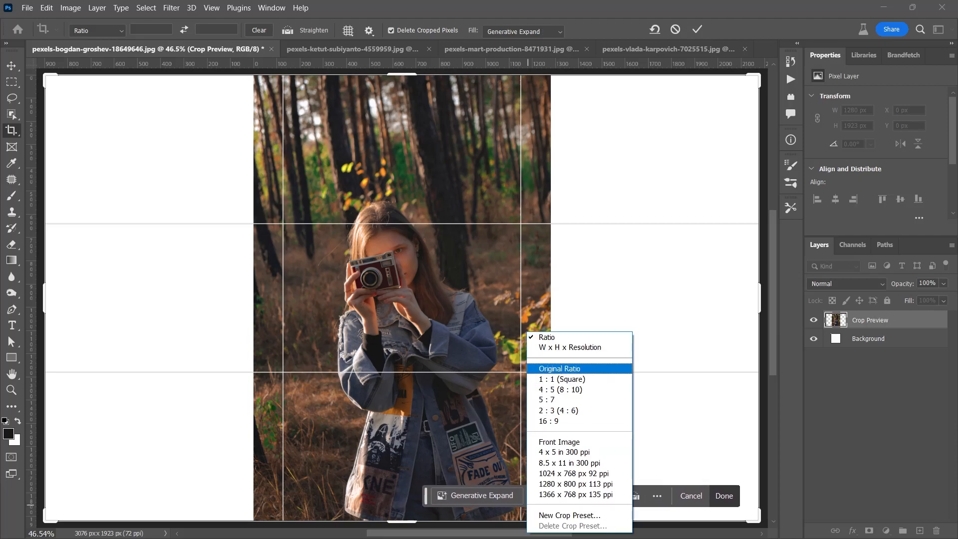
pyautogui.press('Down')
pyautogui.press('Down')
pyautogui.press('Down')
pyautogui.press('Down')
pyautogui.press('Down')
pyautogui.press('Down')
pyautogui.press('Up')
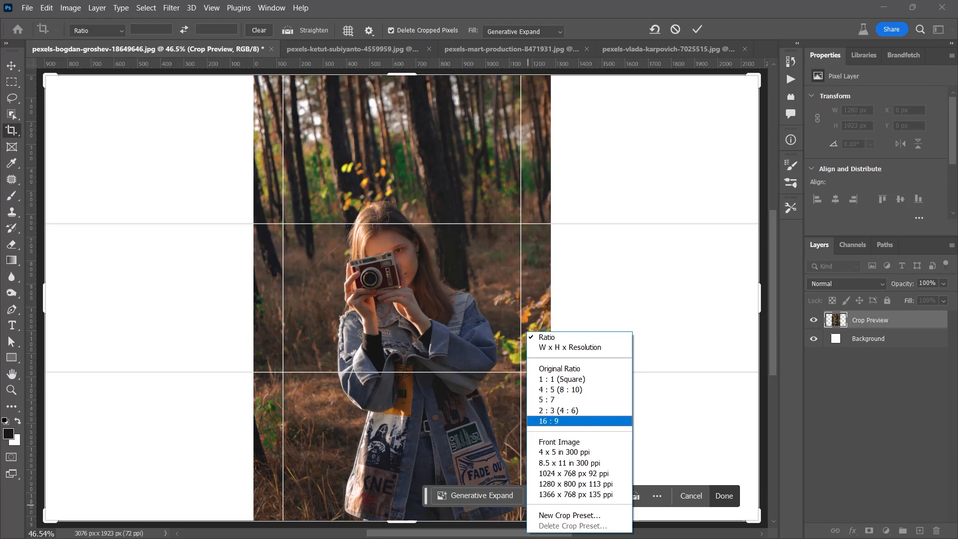
pyautogui.click(567, 421)
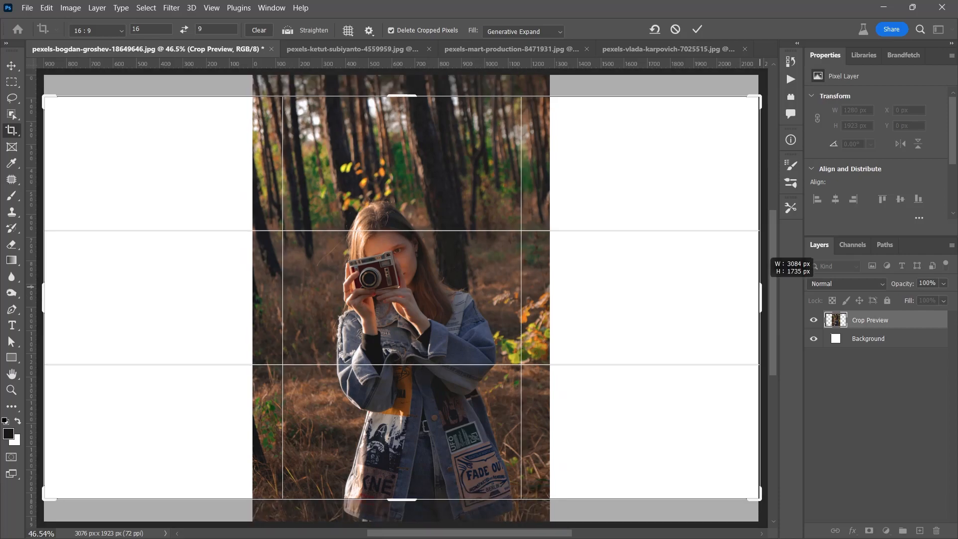
# - Use Generative Expand as the crop fill and generate the missing forest areas without a prompt
pyautogui.click(523, 31)
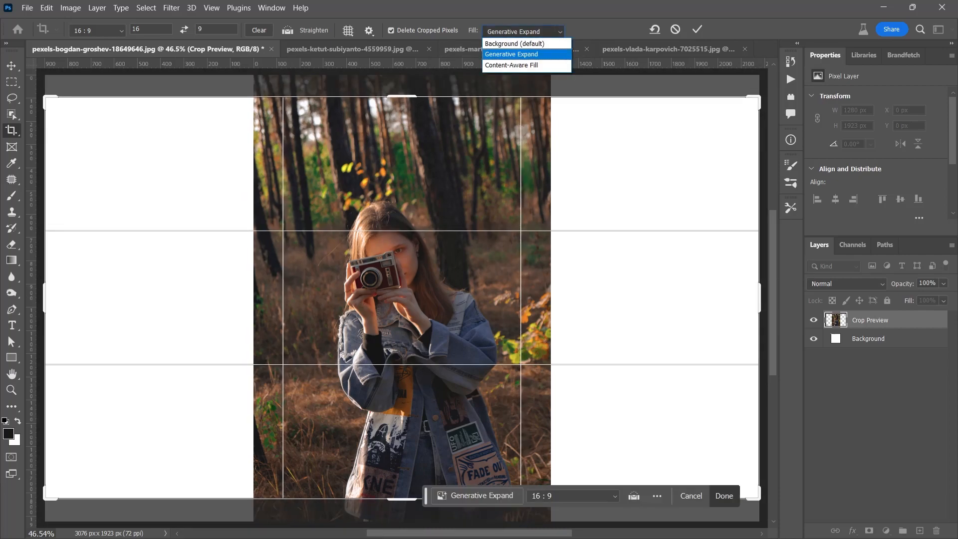
pyautogui.click(510, 53)
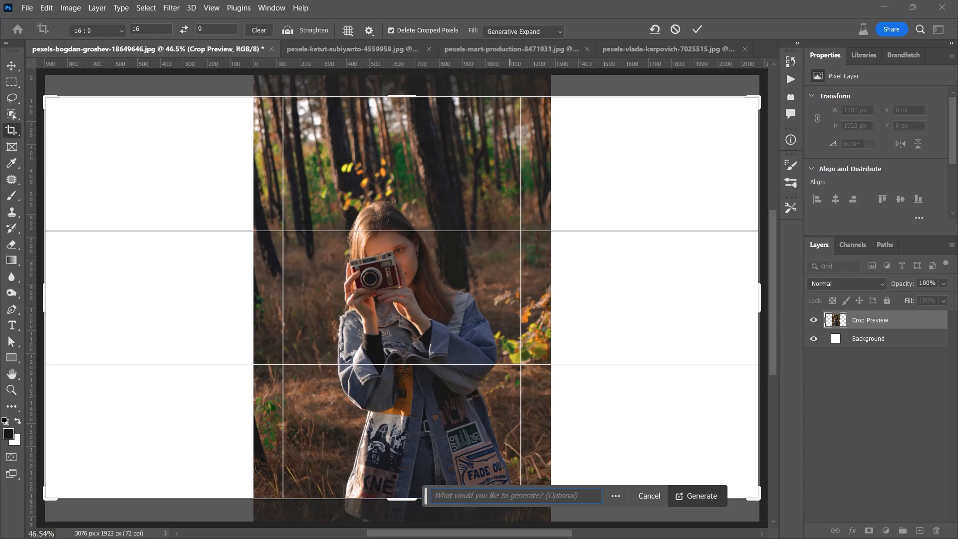
pyautogui.click(649, 495)
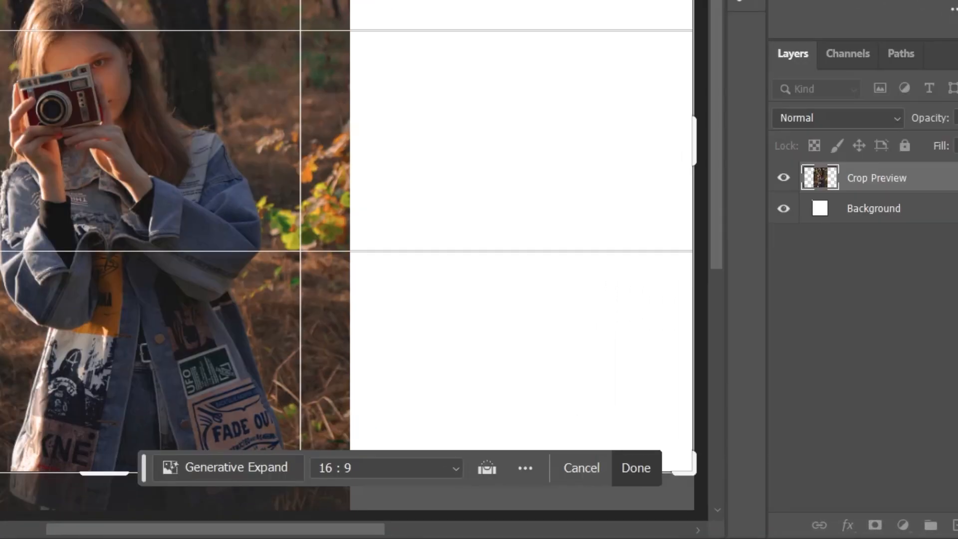
pyautogui.click(476, 495)
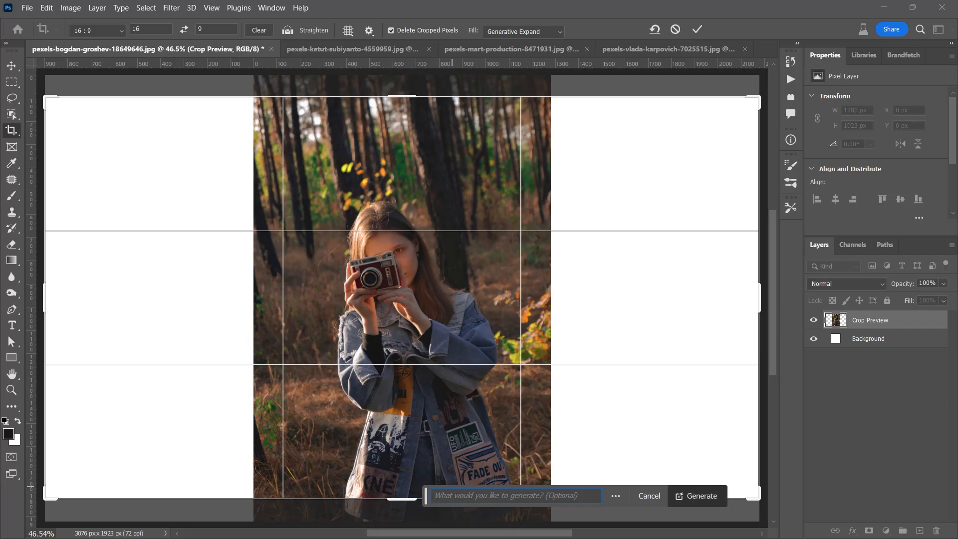
pyautogui.press('Return')
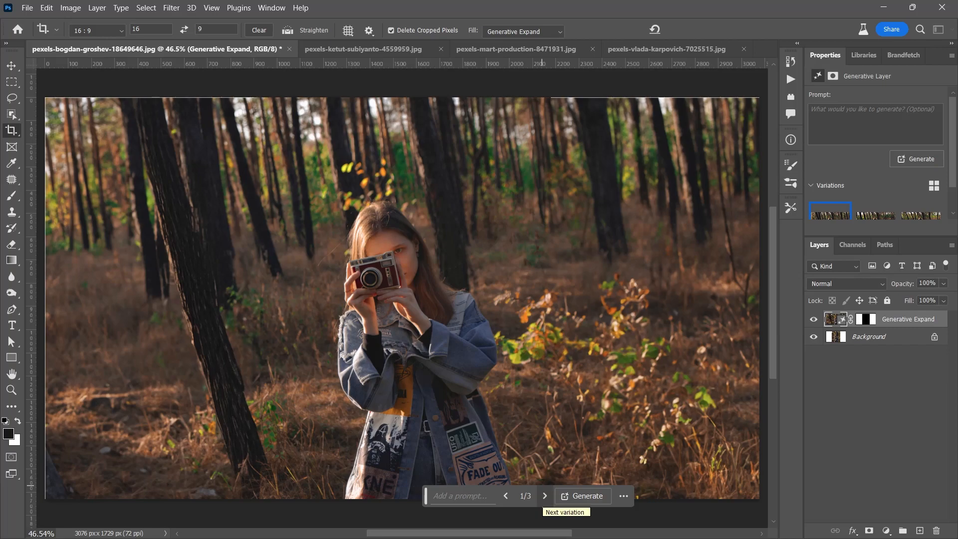
# - Compare the three generated forest variations and return to the second one
pyautogui.click(544, 496)
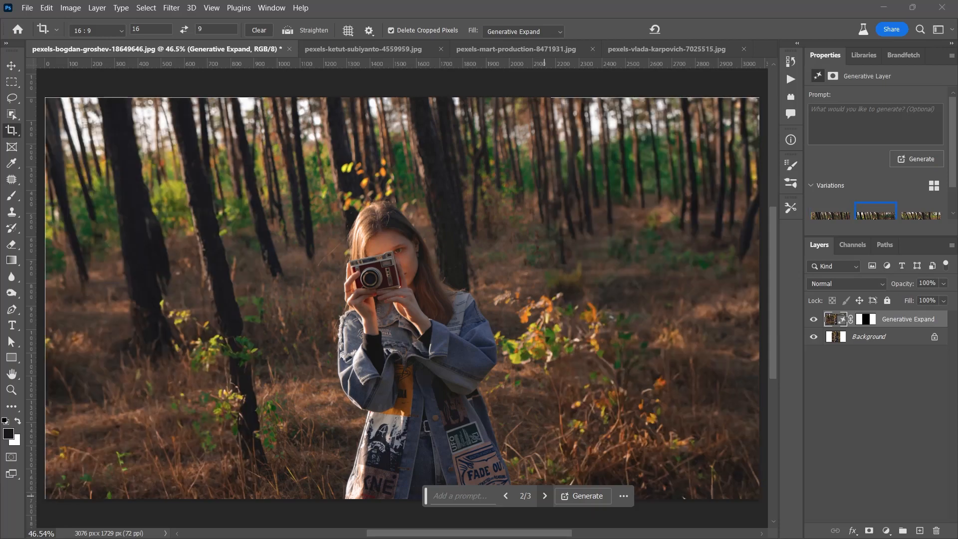
pyautogui.click(544, 496)
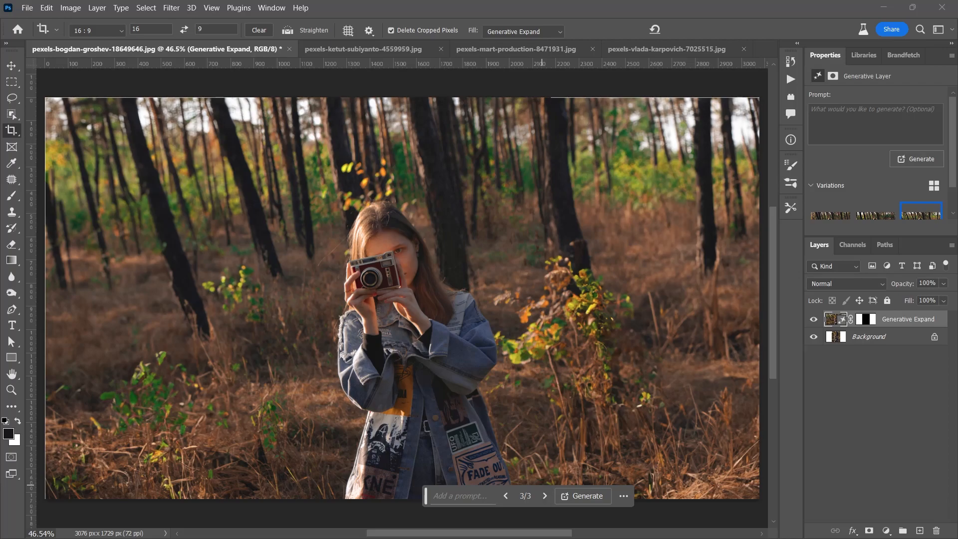
pyautogui.click(505, 496)
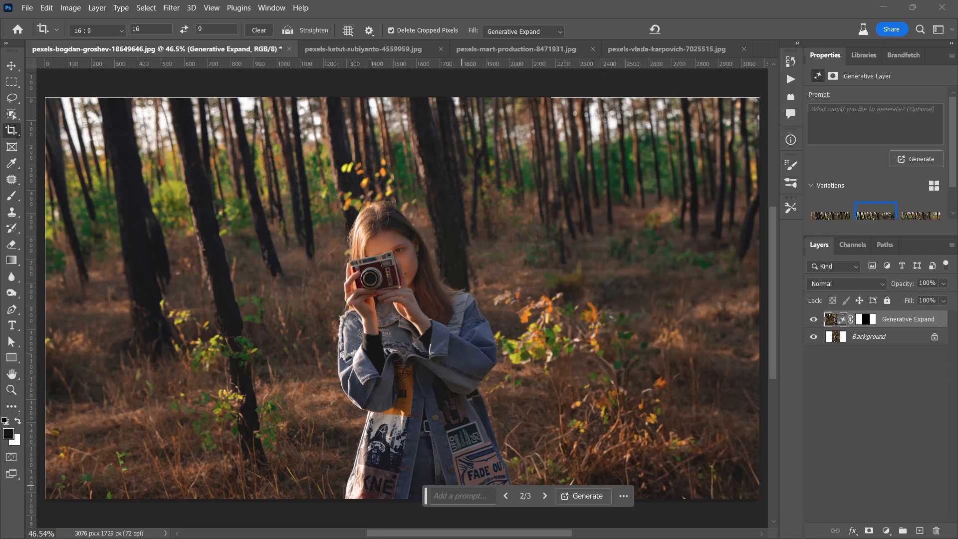
# - Inspect the image without the Generative Expand layer and that layer on its own, and show both layers again
pyautogui.click(814, 319)
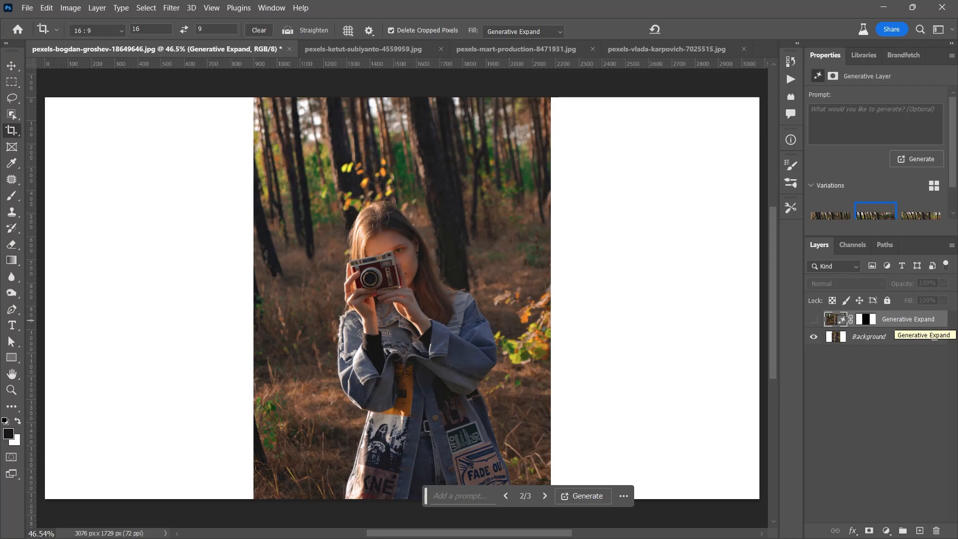
pyautogui.keyDown('alt'); pyautogui.click(814, 319); pyautogui.keyUp('alt')
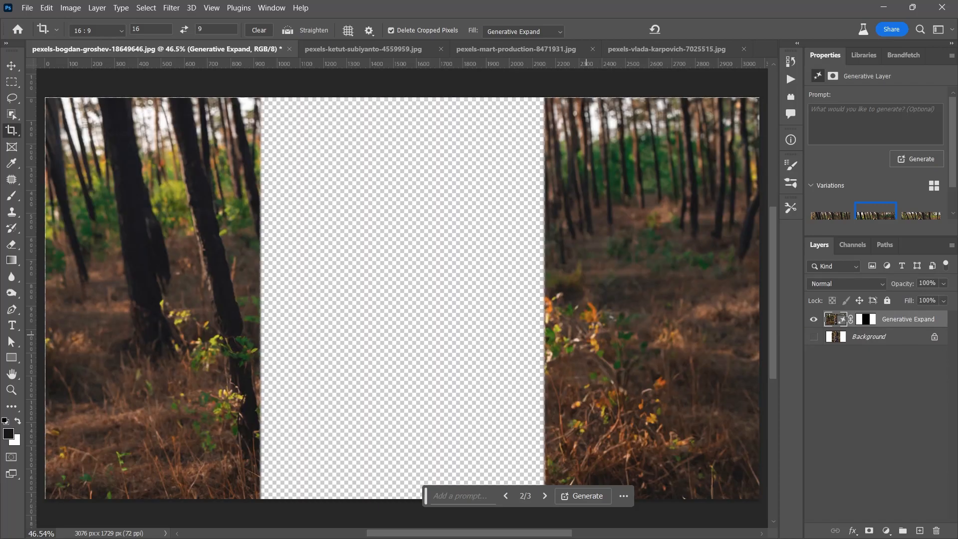
pyautogui.click(814, 337)
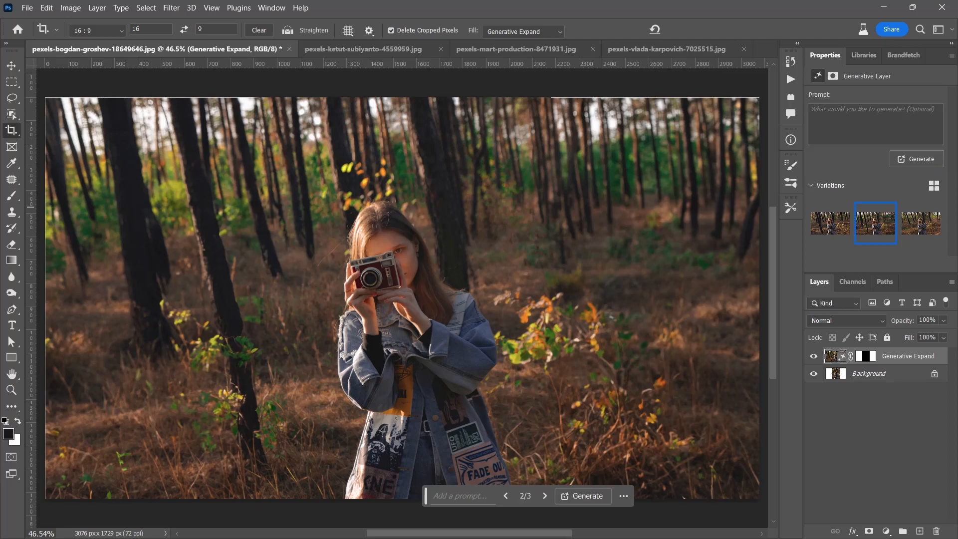
# - Generate another set of variations for the forest expansion without a prompt and select the third one
pyautogui.moveTo(875, 222)
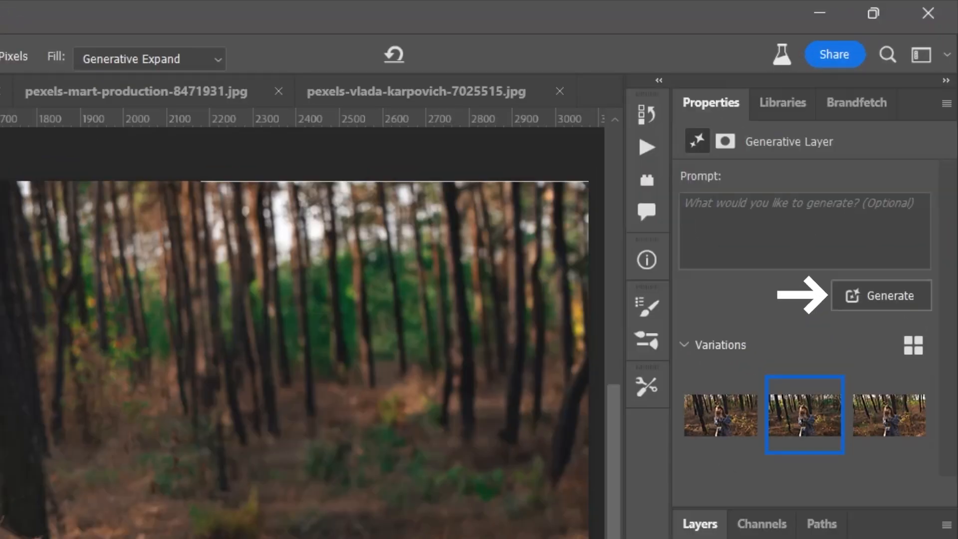
pyautogui.click(881, 295)
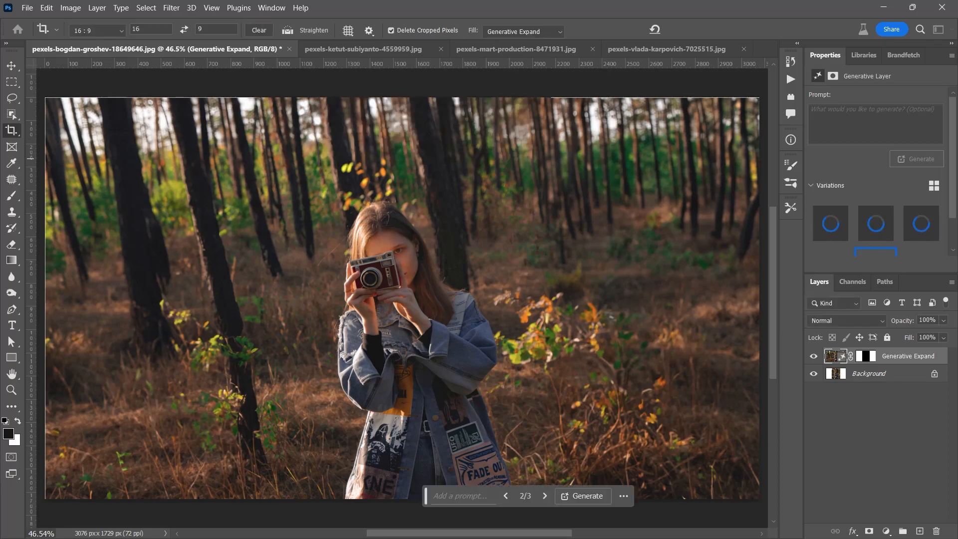
pyautogui.scroll(-1, 882, 166)
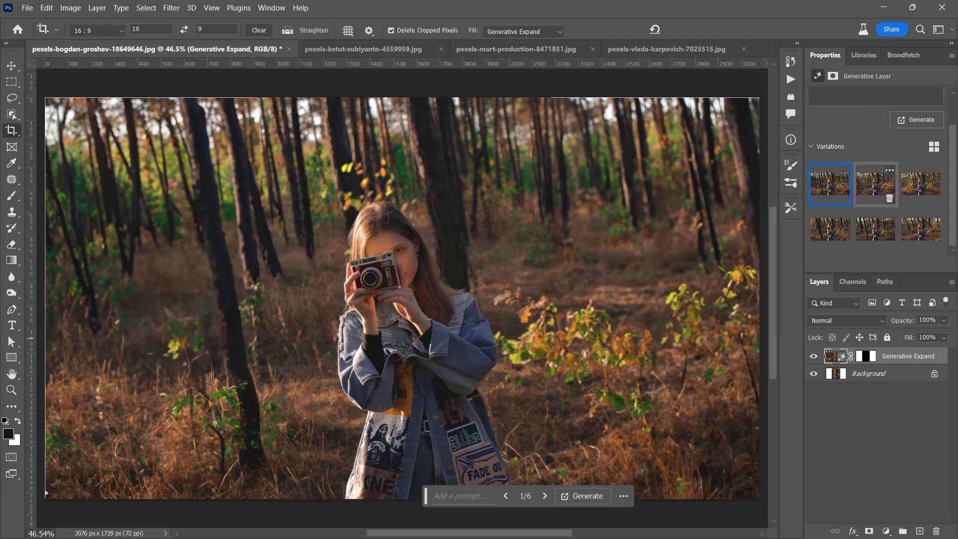
pyautogui.click(875, 184)
pyautogui.click(921, 183)
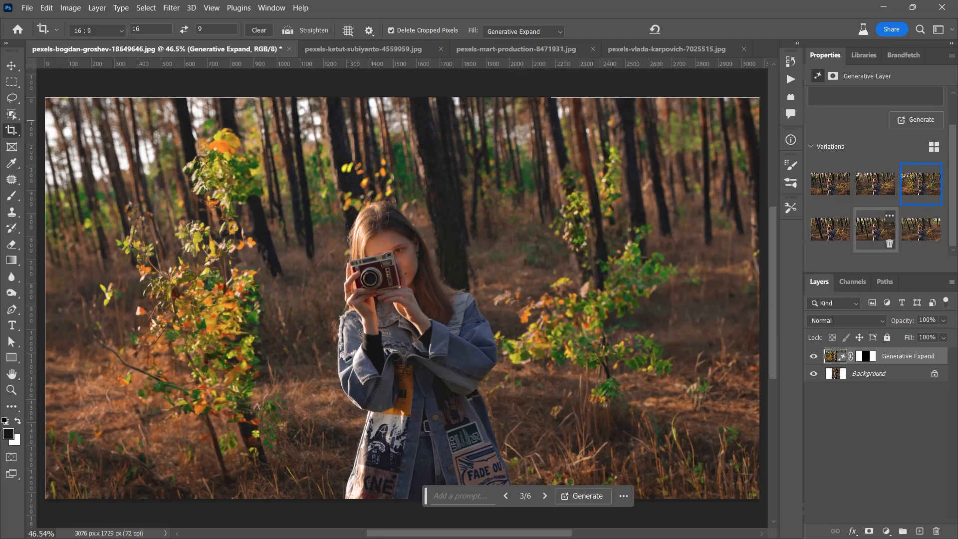
# - Delete the unwanted fifth variation of the forest expansion
pyautogui.click(889, 244)
pyautogui.click(889, 244)
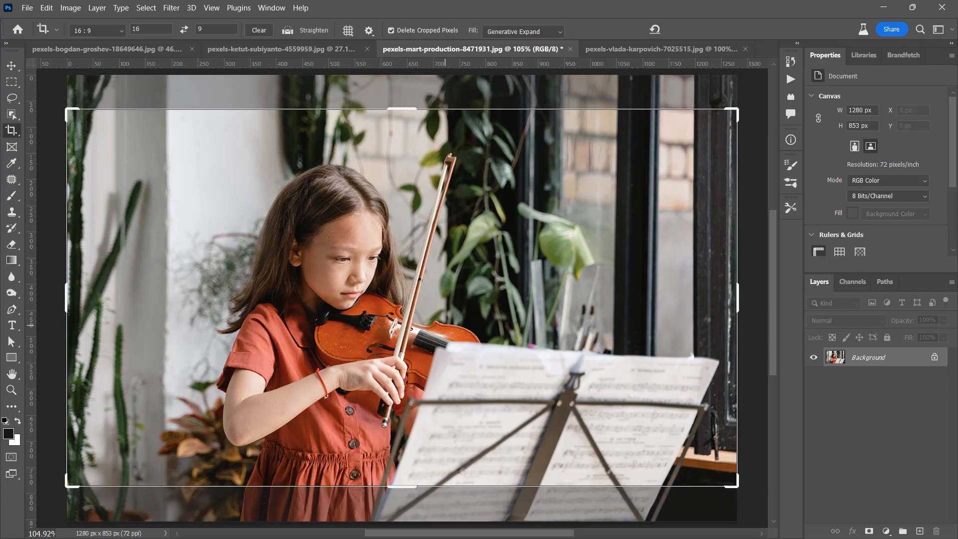
# - Extend the violin photo mainly to the right to 1805 x 1015 px with Generative Expand, without a prompt
pyautogui.scroll(-5, 444, 324)
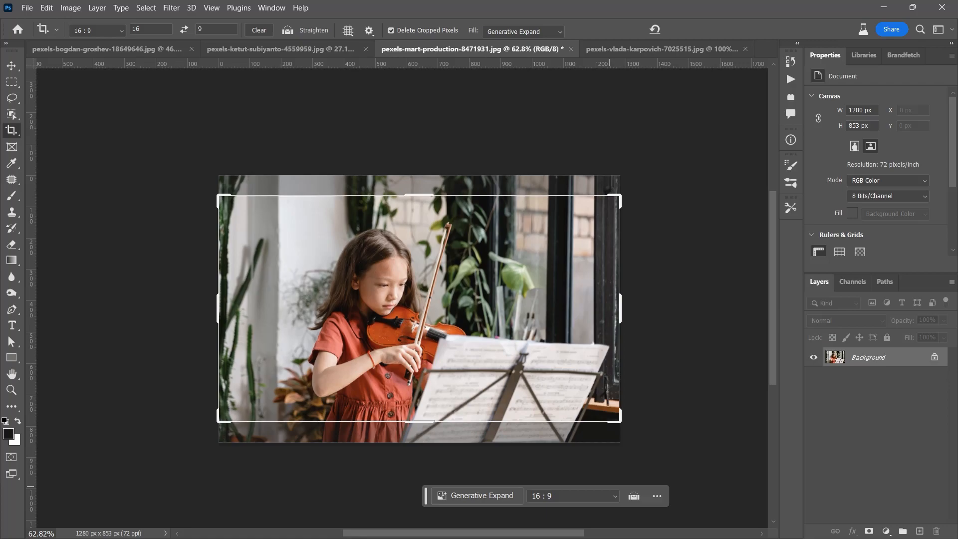
pyautogui.moveTo(621, 307); pyautogui.dragTo(702, 308)
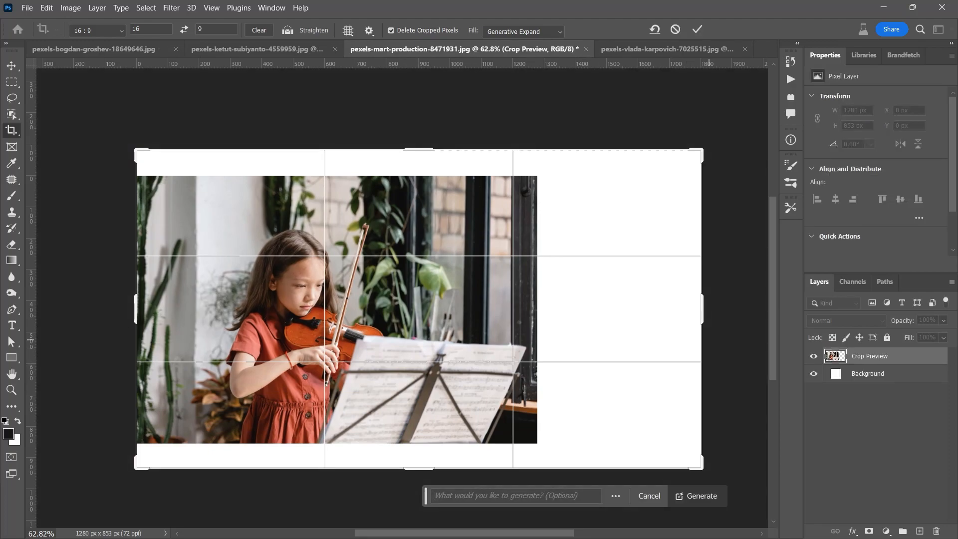
pyautogui.press('Return')
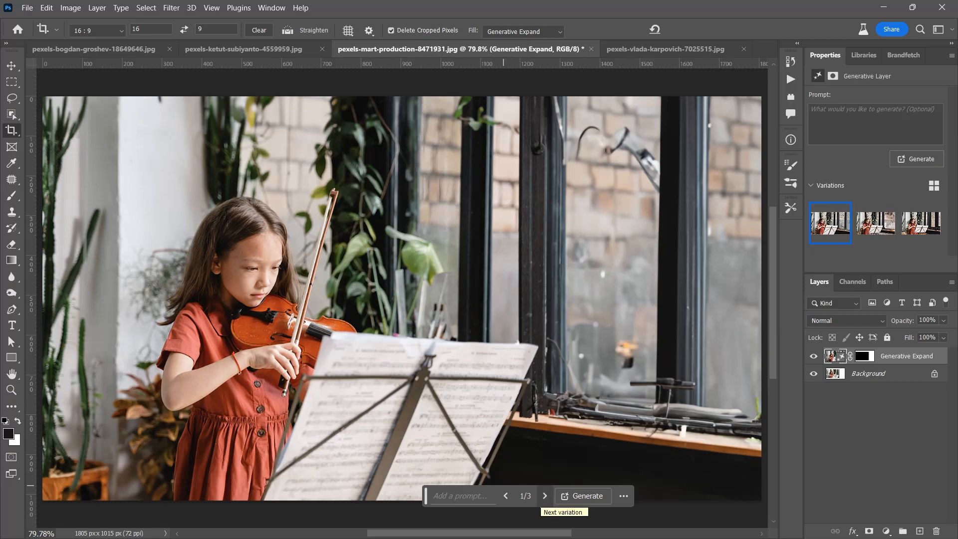
# - Go through the generated variations of the violin photo and select the third one
pyautogui.click(545, 496)
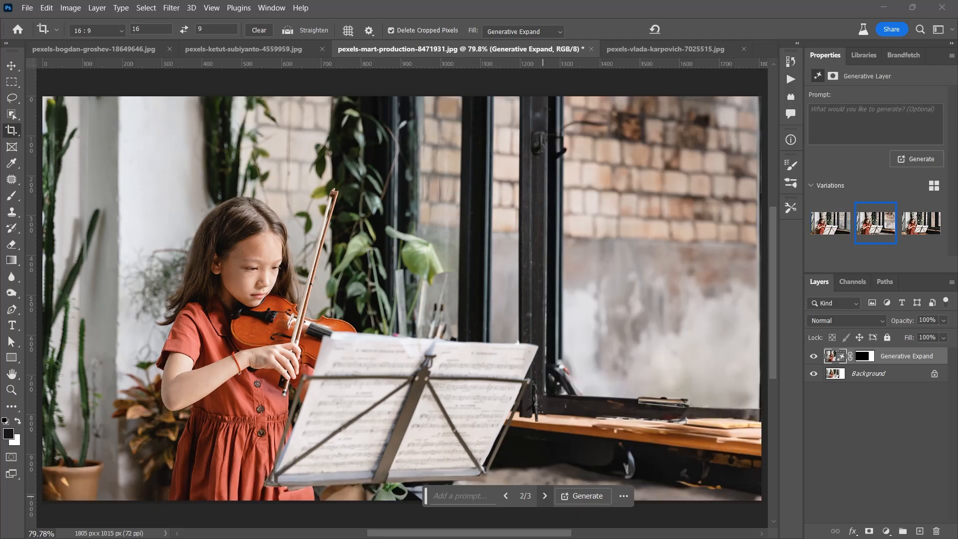
pyautogui.click(545, 496)
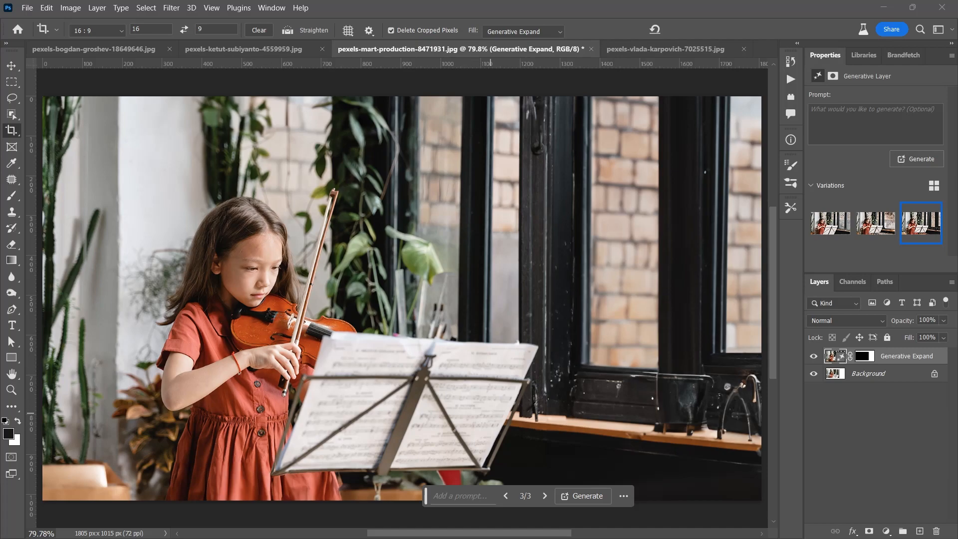
# - Set the crop ratio to 1 : 1 (Square) and extend the violin photo upward to 1805 x 1805 px with Generative Expand, without a prompt
pyautogui.scroll(-5, 484, 397)
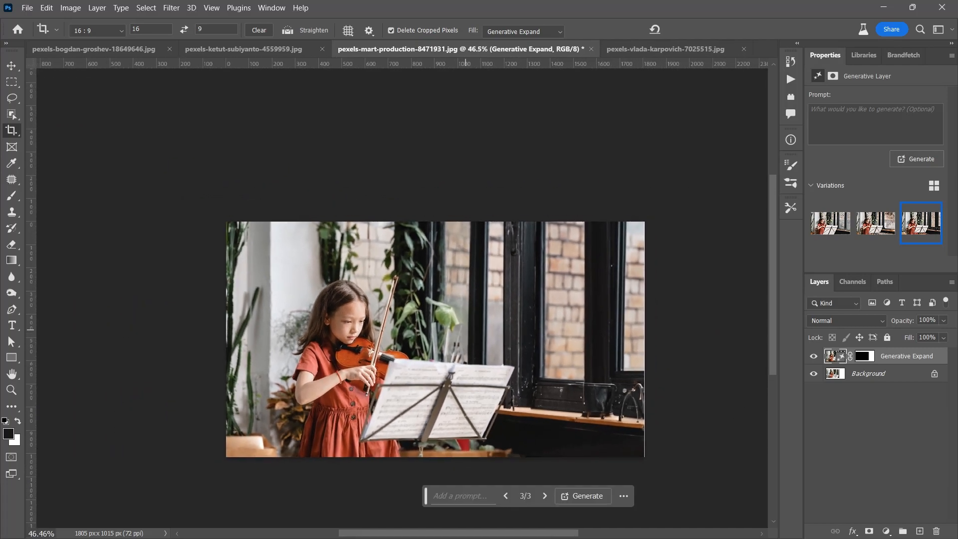
pyautogui.click(432, 248)
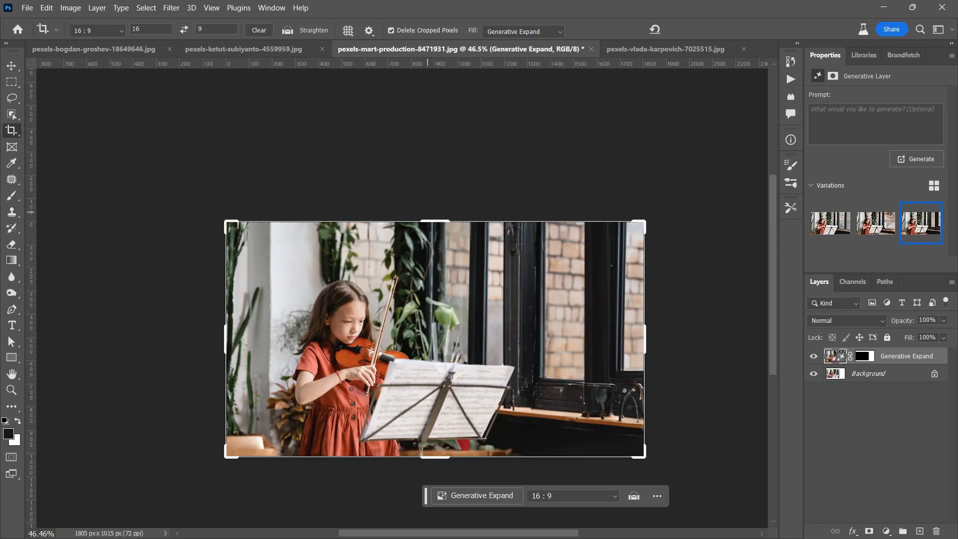
pyautogui.click(568, 496)
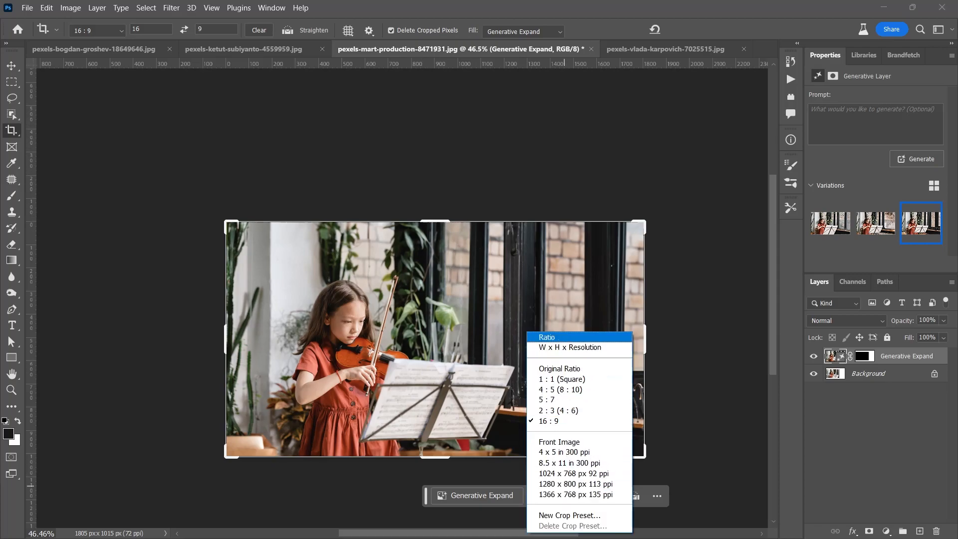
pyautogui.press('Down')
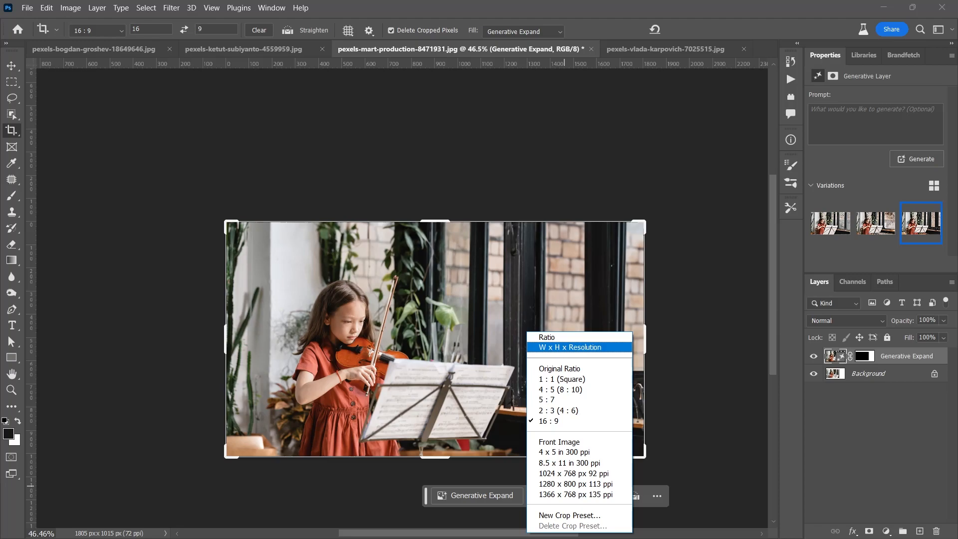
pyautogui.press('Down')
pyautogui.press('Down')
pyautogui.press('Return')
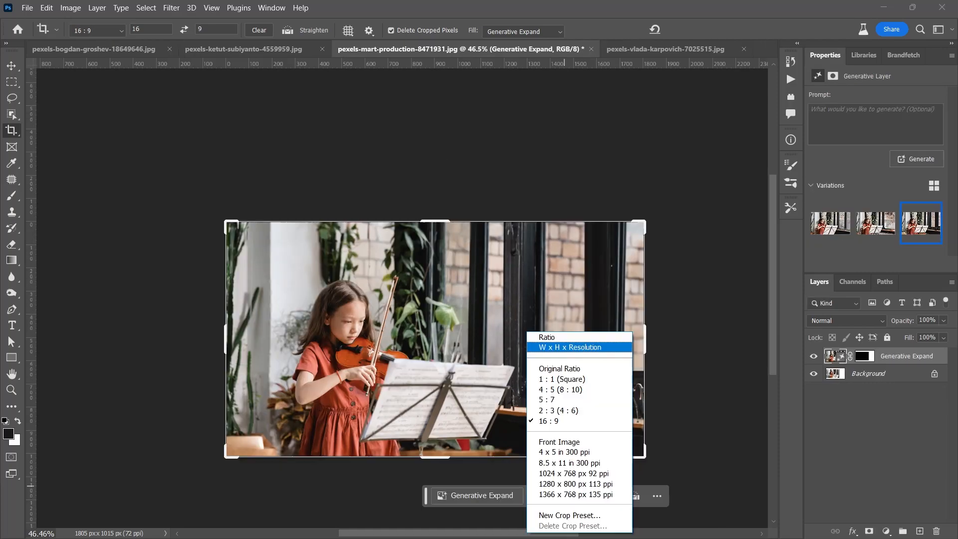
pyautogui.press('Down')
pyautogui.press('Down')
pyautogui.press('Return')
pyautogui.moveTo(435, 220); pyautogui.dragTo(435, 127)
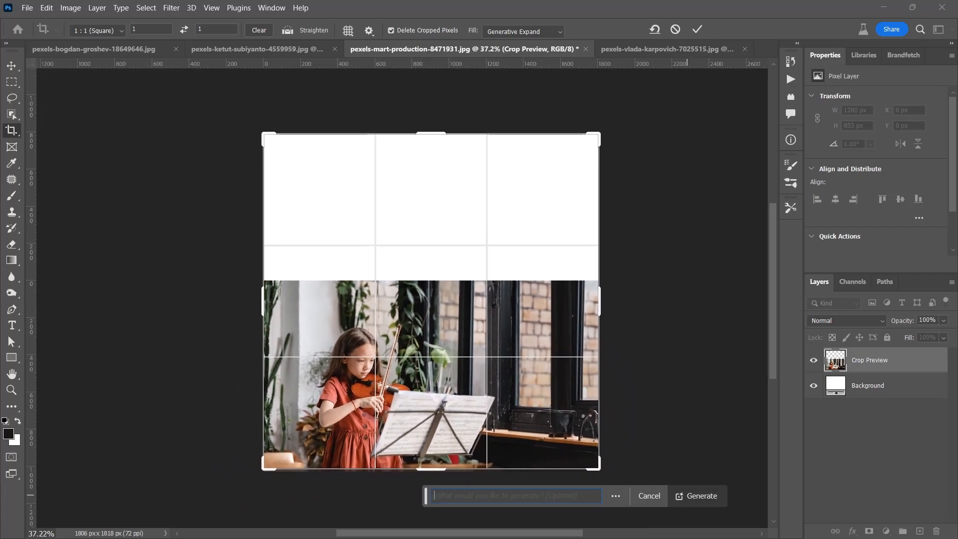
pyautogui.click(687, 495)
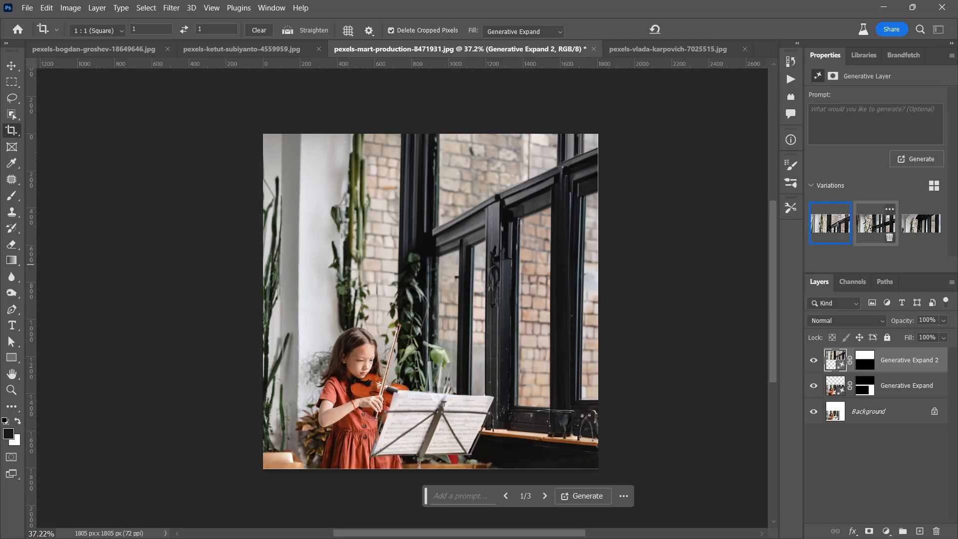
# - Compare the generated variations of the violin photo's upward expansion and select the second one
pyautogui.click(876, 223)
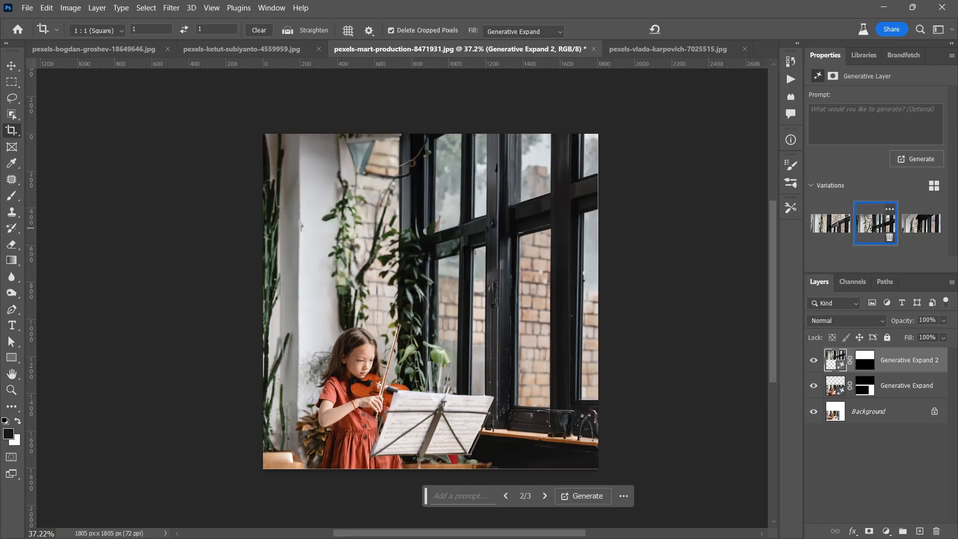
pyautogui.click(921, 223)
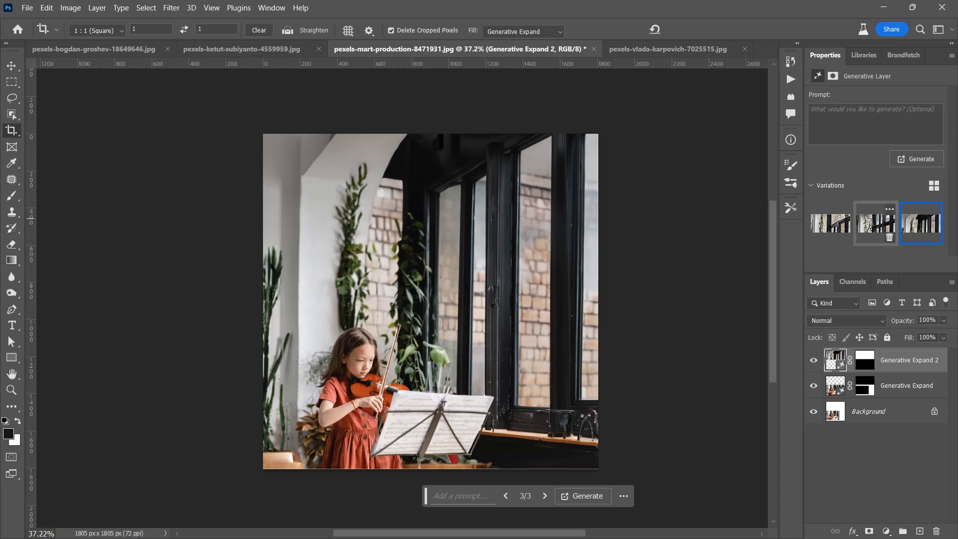
pyautogui.click(875, 223)
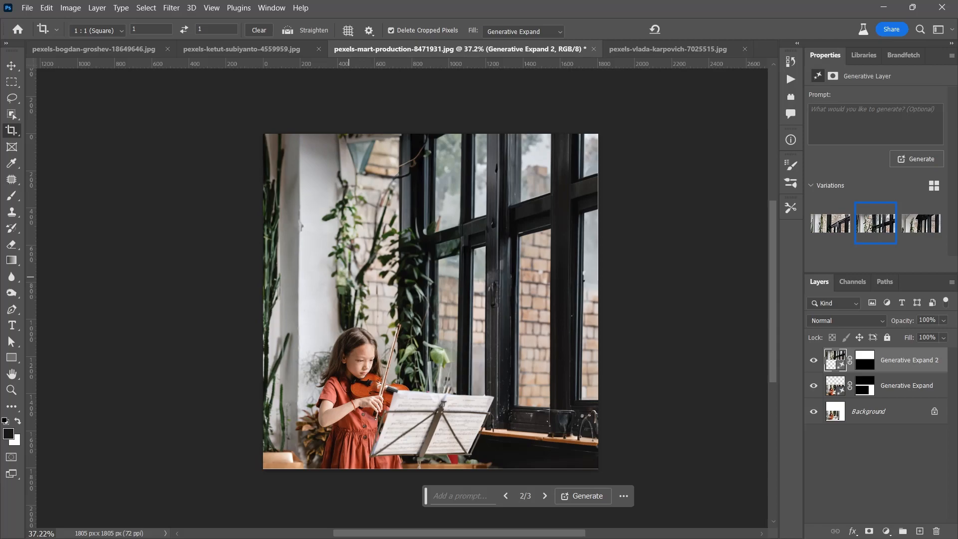
# - Switch to the photo of the girl drawing and extend it on all sides at 16 : 9 to 2146 x 1207 px with Generative Expand
pyautogui.hotkey('ctrl', 'Tab')
pyautogui.hotkey('ctrl', '0')
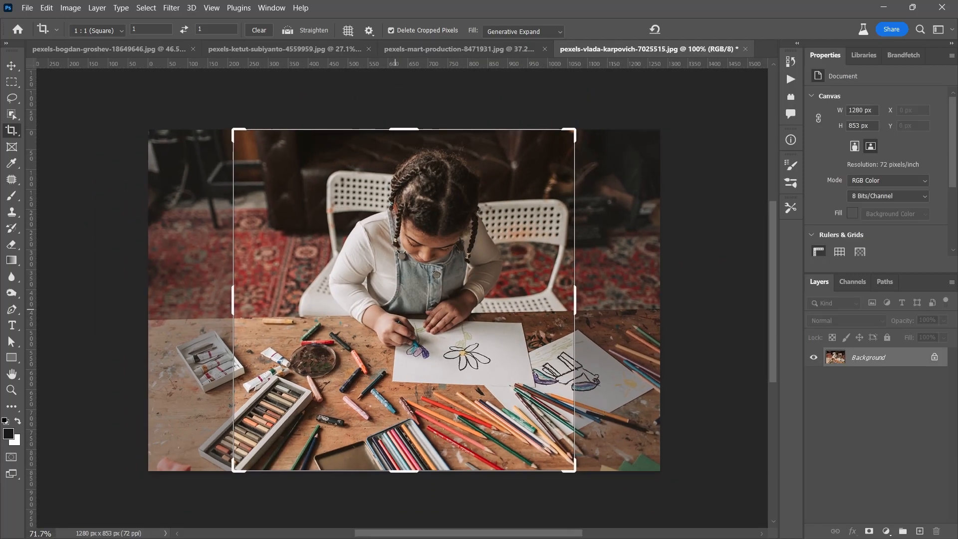
pyautogui.click(573, 495)
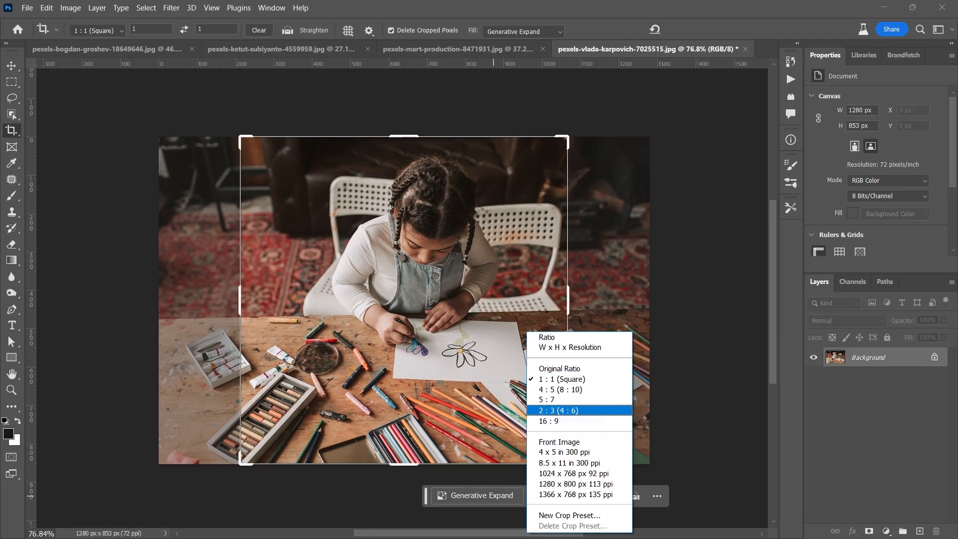
pyautogui.click(549, 420)
pyautogui.moveTo(643, 432); pyautogui.dragTo(647, 412)
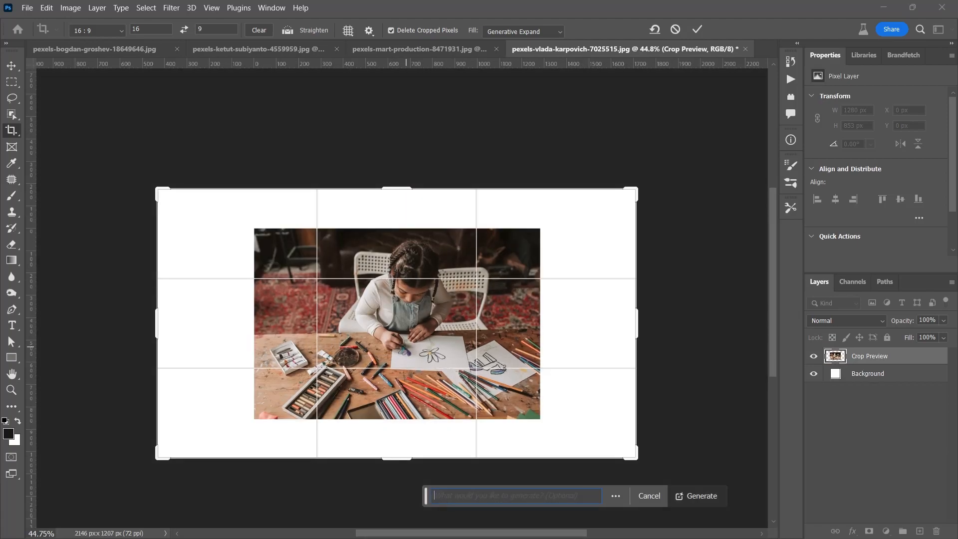
pyautogui.click(697, 495)
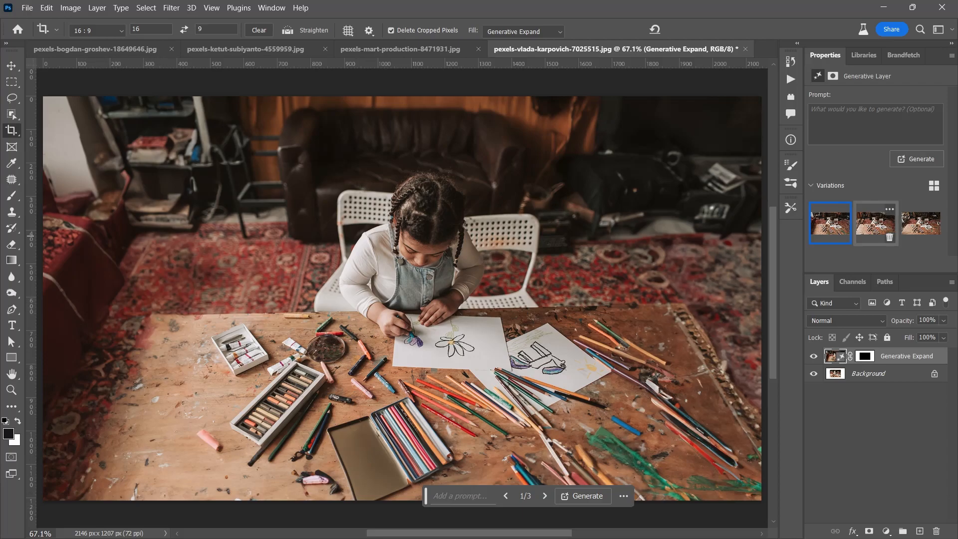
# - Go through the generated variations of the drawing photo's first expansion and select the second one
pyautogui.click(875, 223)
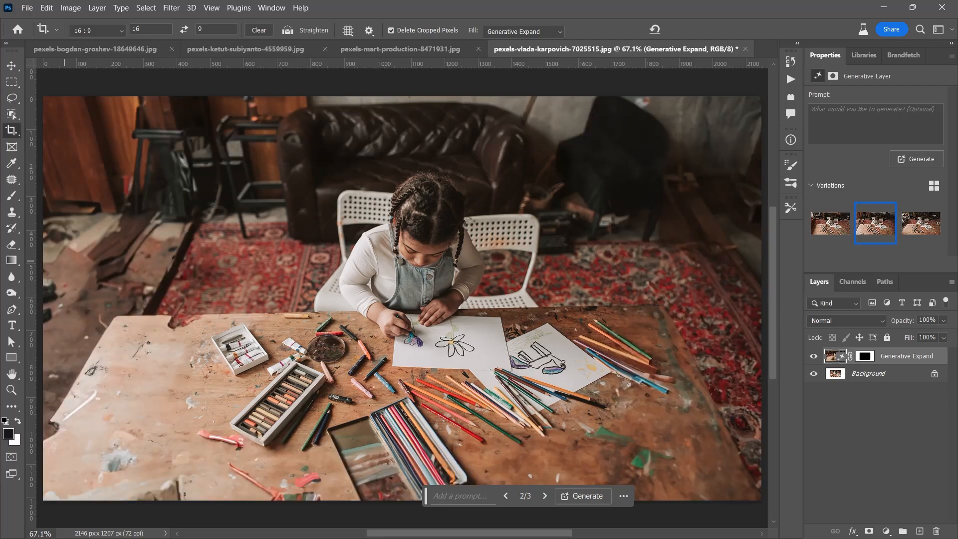
pyautogui.click(920, 223)
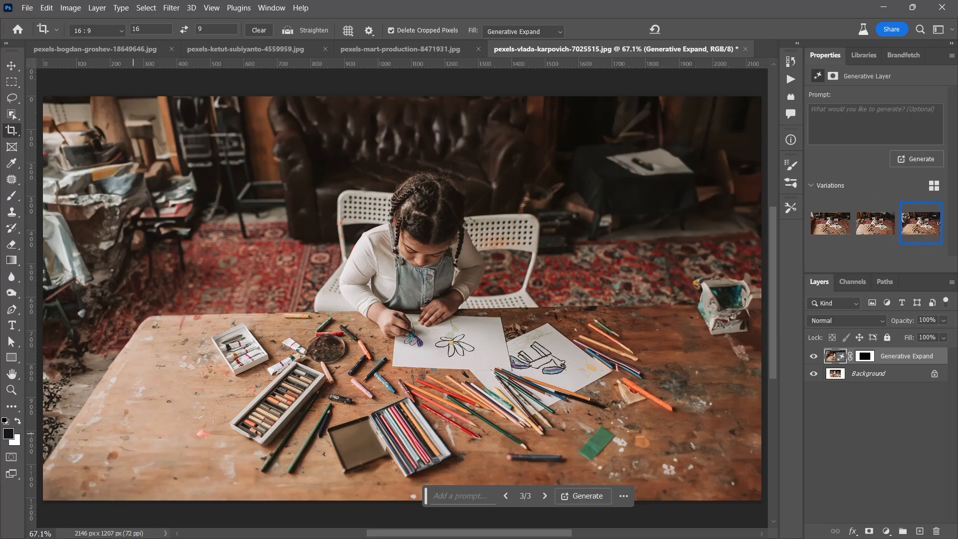
pyautogui.click(830, 223)
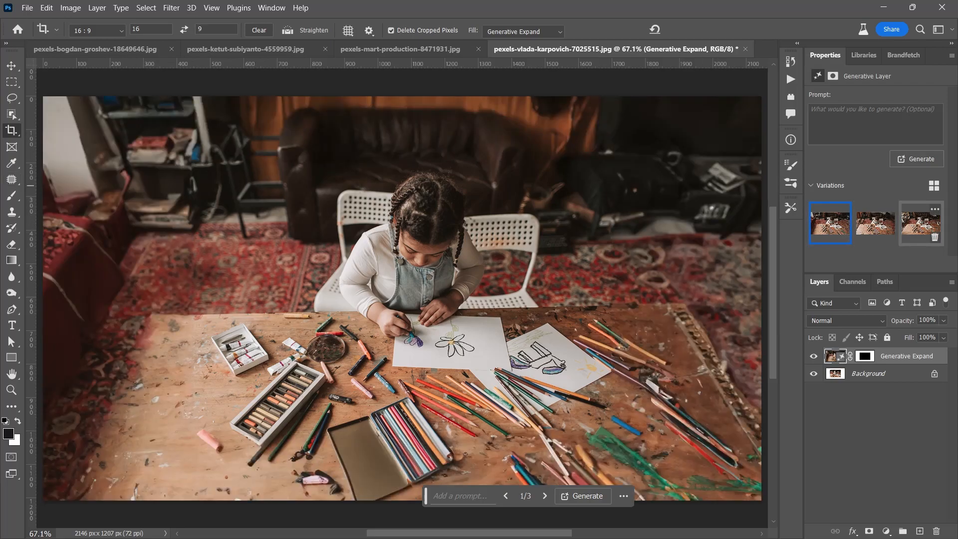
pyautogui.click(921, 223)
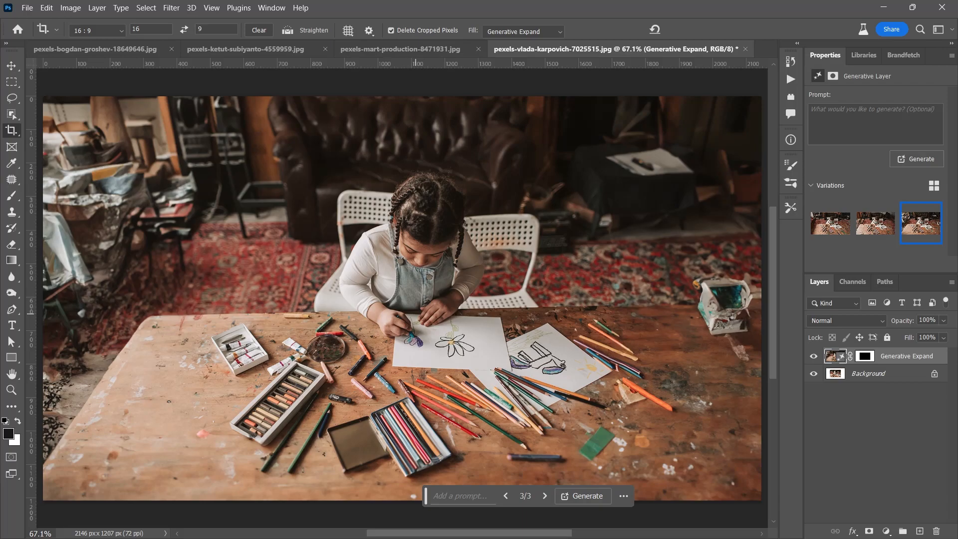
pyautogui.click(876, 223)
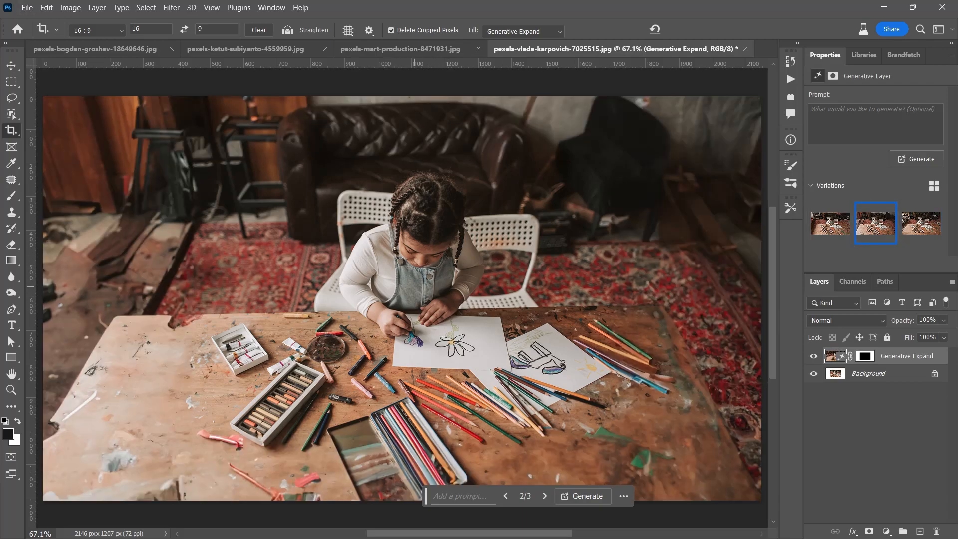
# - Extend the drawing photo further on all sides to 3526 x 1983 px with Generative Expand, without a prompt
pyautogui.scroll(-1, 402, 298)
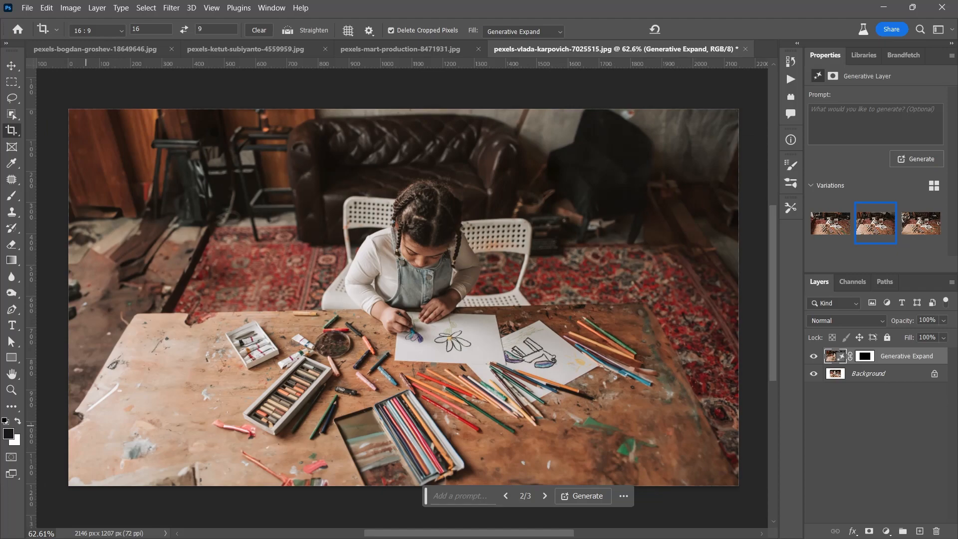
pyautogui.scroll(-1, 449, 349)
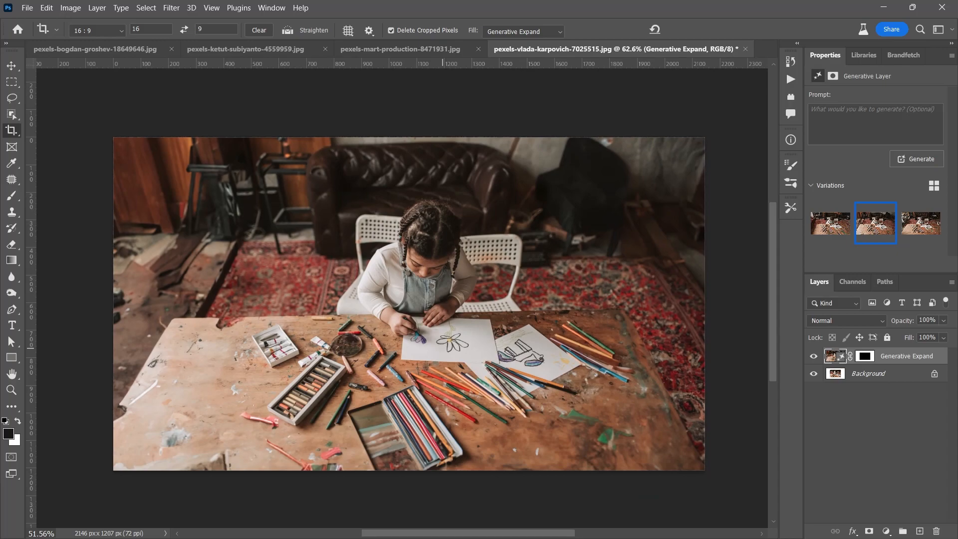
pyautogui.scroll(-2, 688, 464)
pyautogui.moveTo(673, 459); pyautogui.dragTo(687, 470)
pyautogui.press('Return')
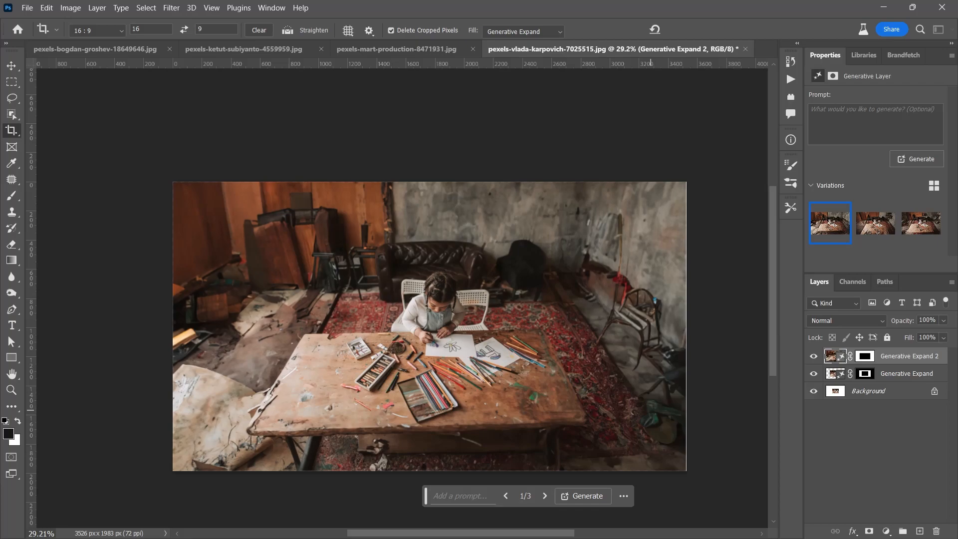
# - Compare the generated variations of the drawing photo's second expansion and return to the first one
pyautogui.hotkey('ctrl', '0')
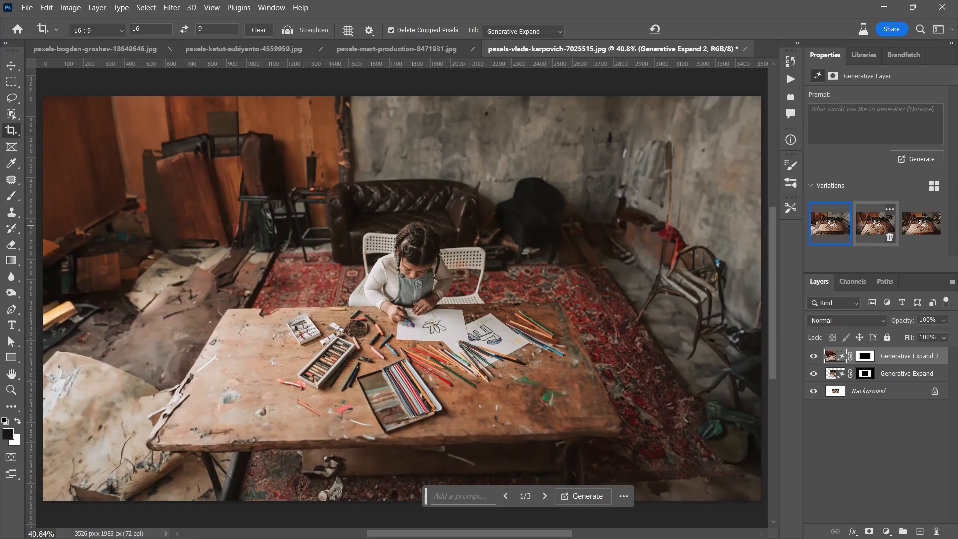
pyautogui.click(872, 223)
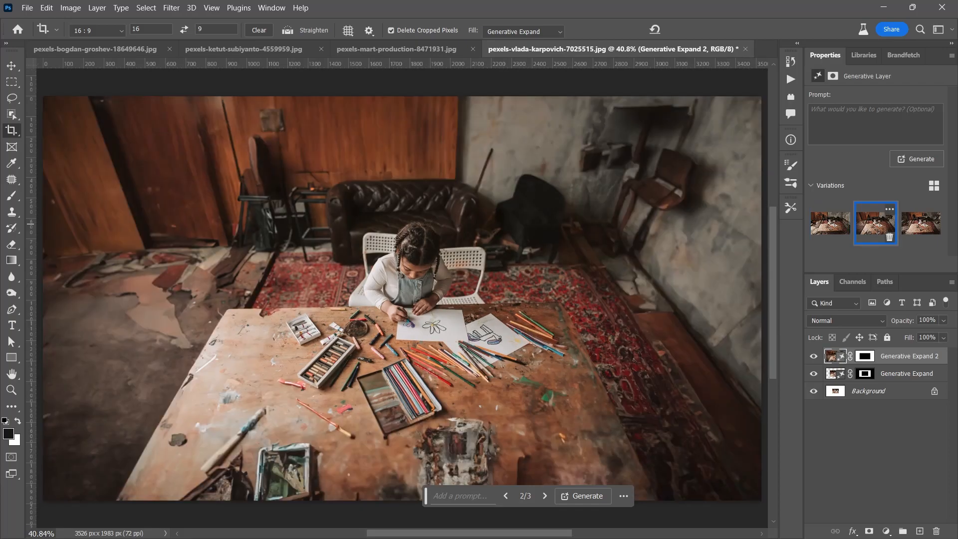
pyautogui.click(921, 223)
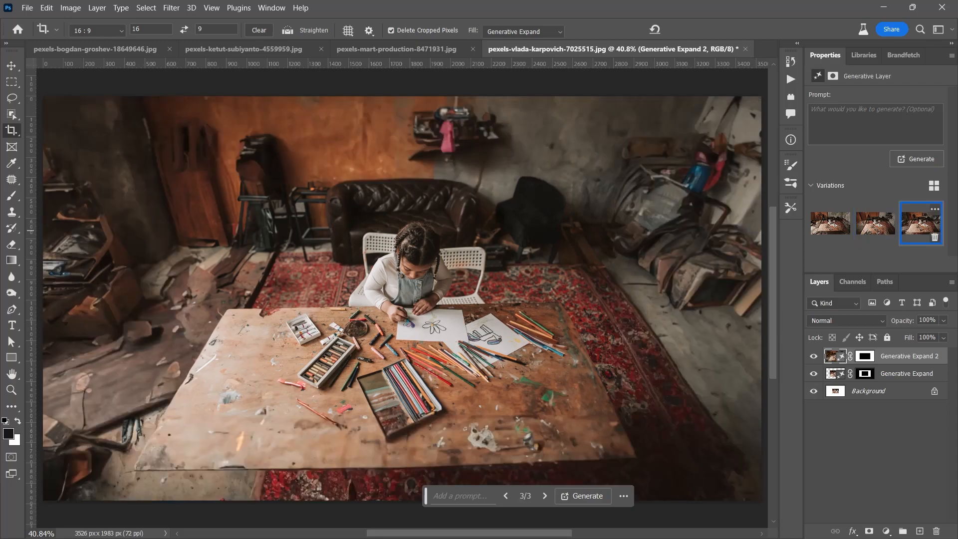
pyautogui.click(830, 223)
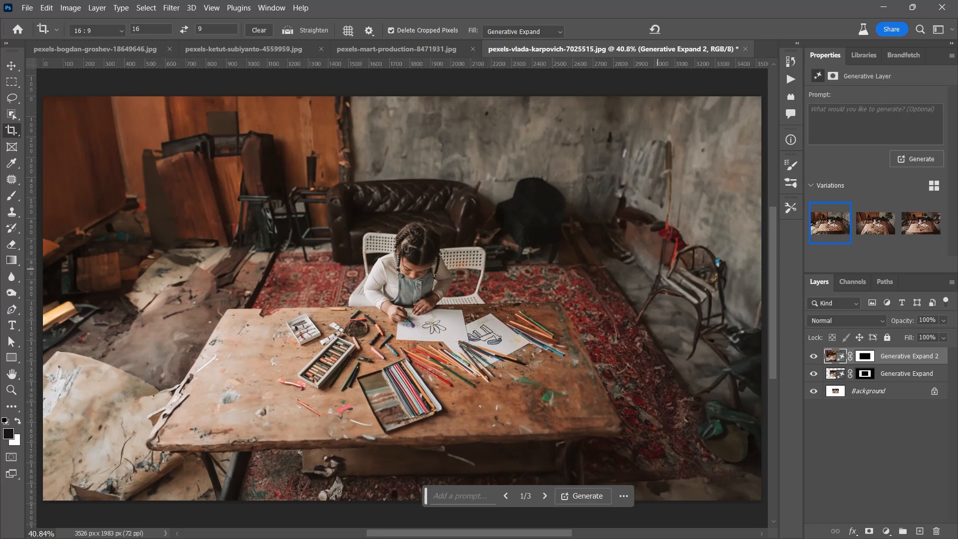
# - Extend the drawing photo a third time on all sides to 5852 x 3291 px with Generative Expand, without a prompt
pyautogui.scroll(-3, 476, 340)
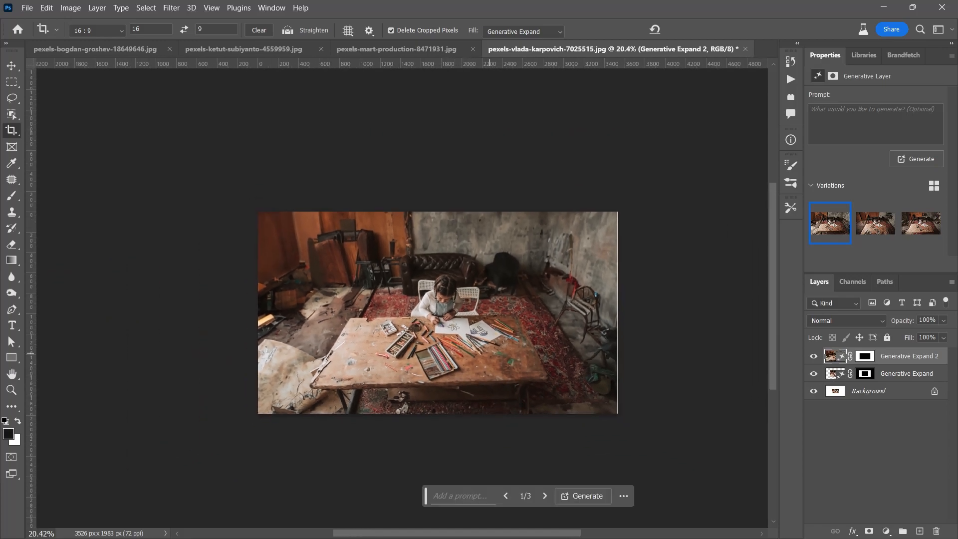
pyautogui.click(618, 414)
pyautogui.moveTo(618, 414); pyautogui.dragTo(738, 456)
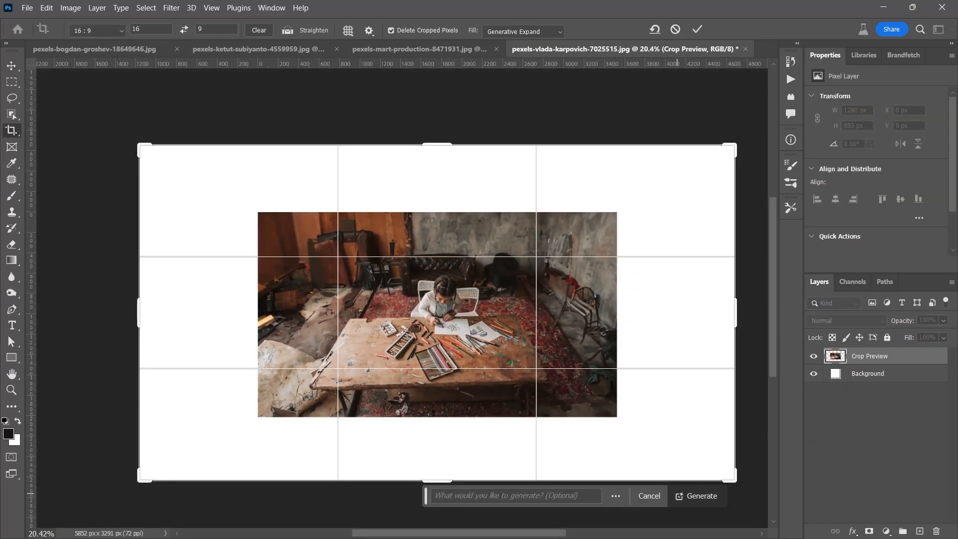
pyautogui.click(697, 495)
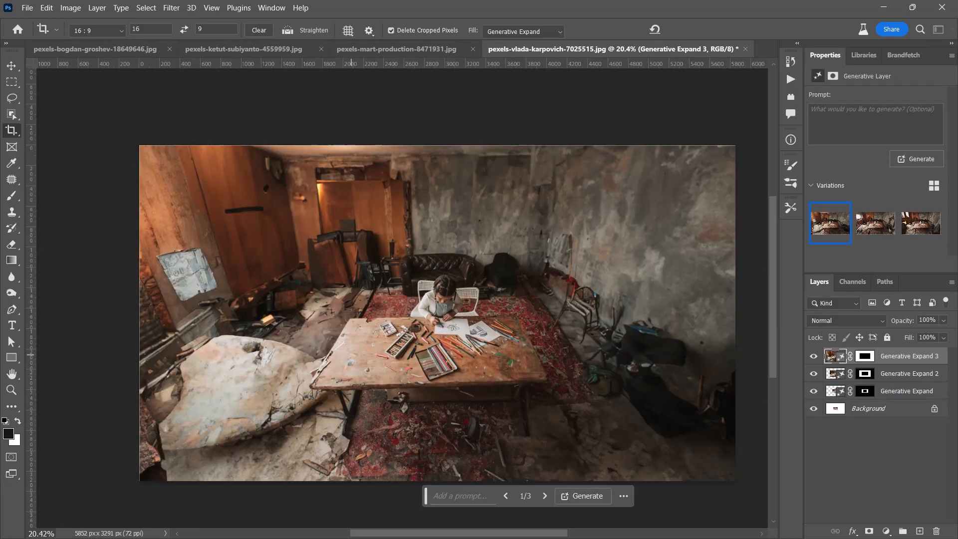
# - Compare the generated variations of the drawing photo's third expansion and select the second one
pyautogui.click(874, 222)
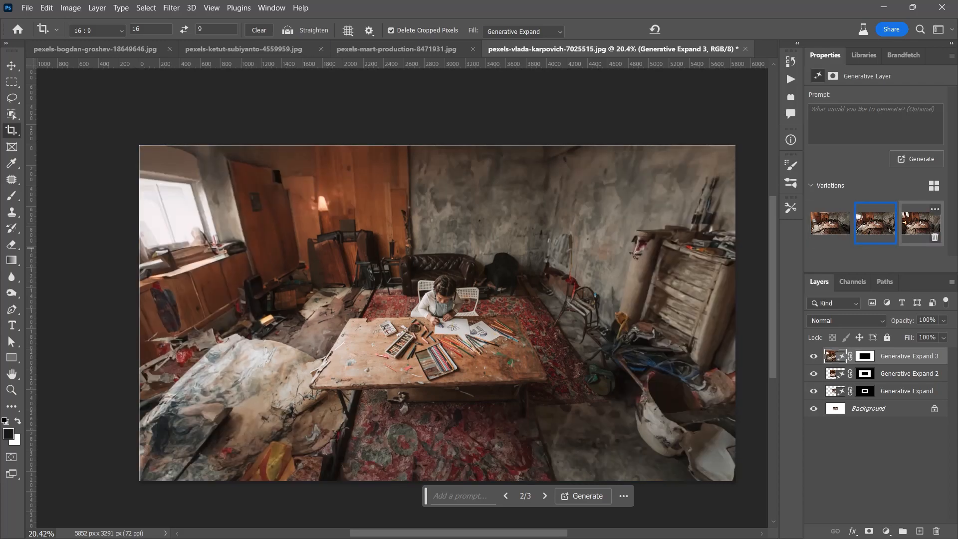
pyautogui.click(921, 223)
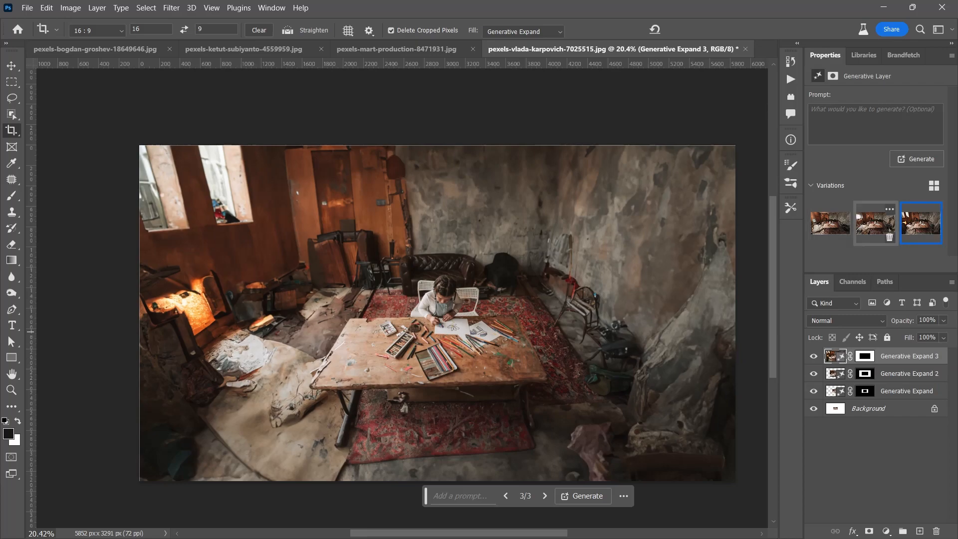
pyautogui.click(875, 222)
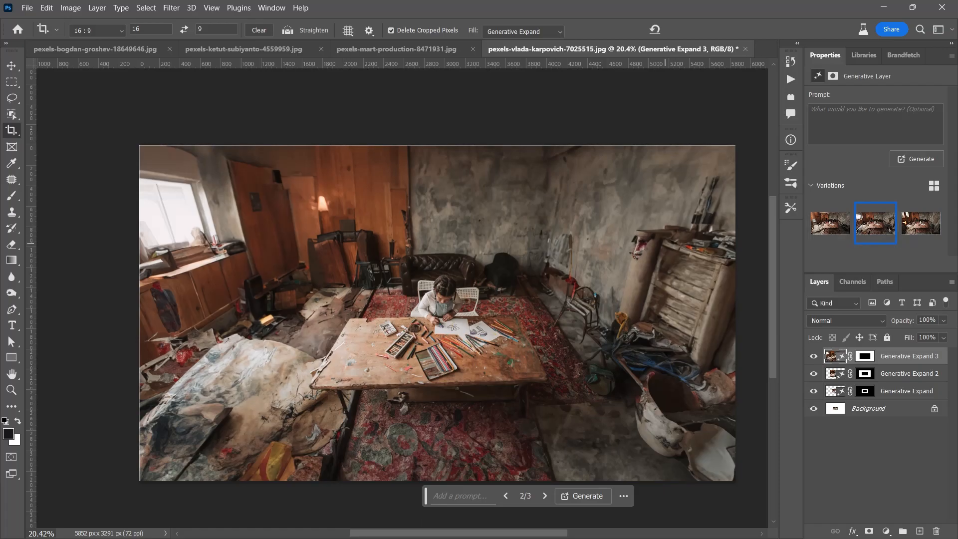